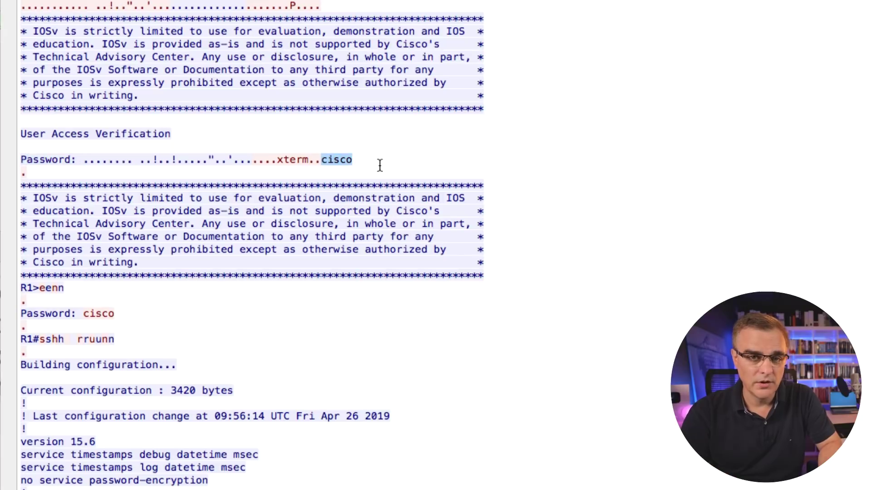
# - Highlight the login and enable lines, then tidy S1's Gi0/1, Gi0/2 and Gi0/3 port labels beside their links
pyautogui.click(74, 289)
pyautogui.tripleClick(74, 290)
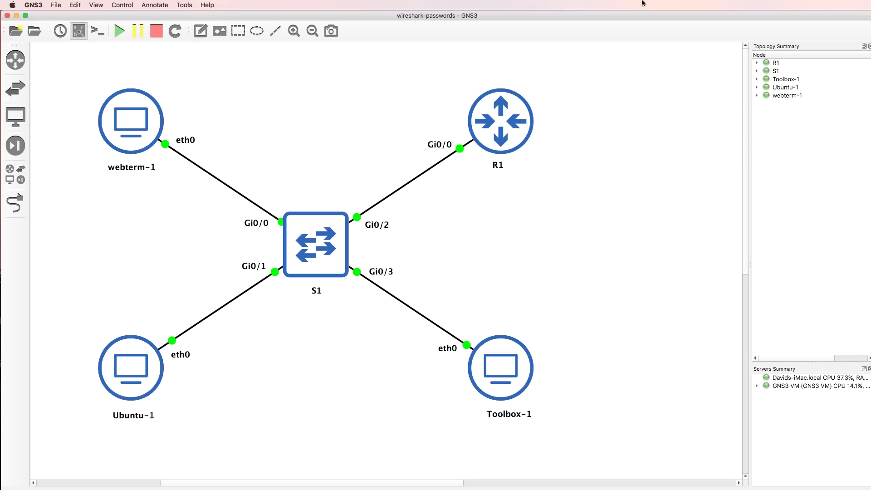
pyautogui.moveTo(253, 274); pyautogui.dragTo(256, 273)
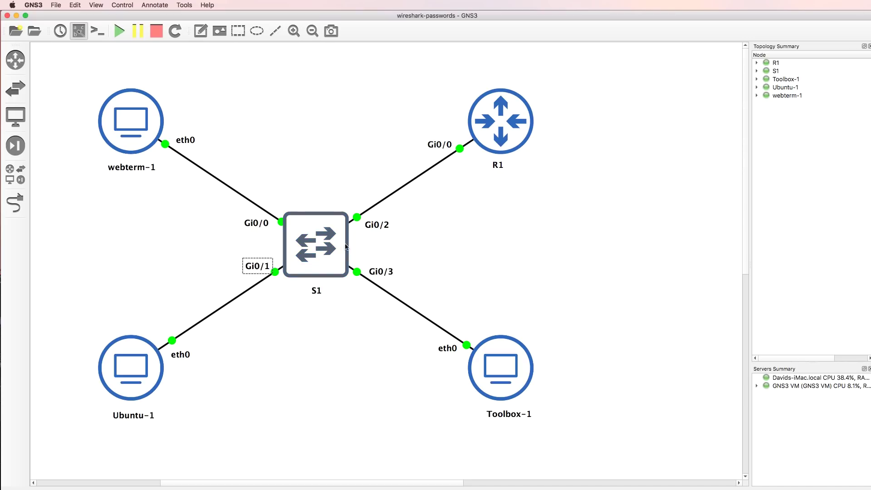
pyautogui.moveTo(381, 230); pyautogui.dragTo(377, 227)
pyautogui.moveTo(382, 273); pyautogui.dragTo(377, 271)
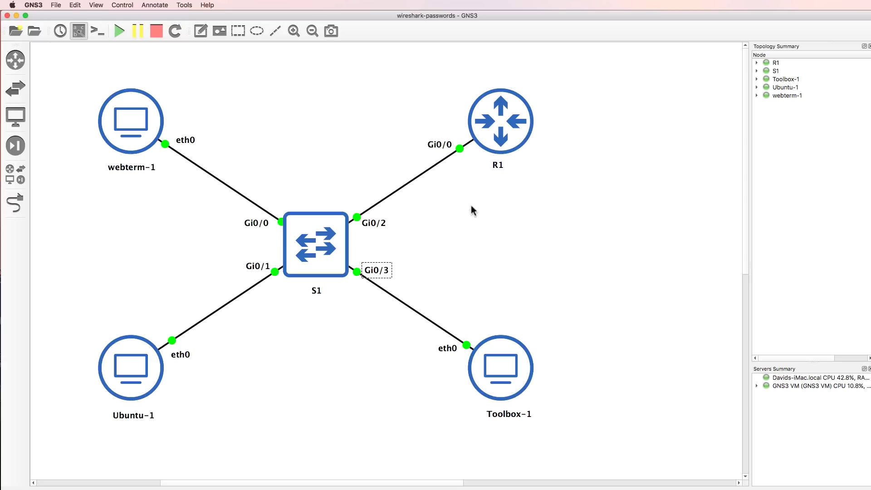
pyautogui.moveTo(340, 238)
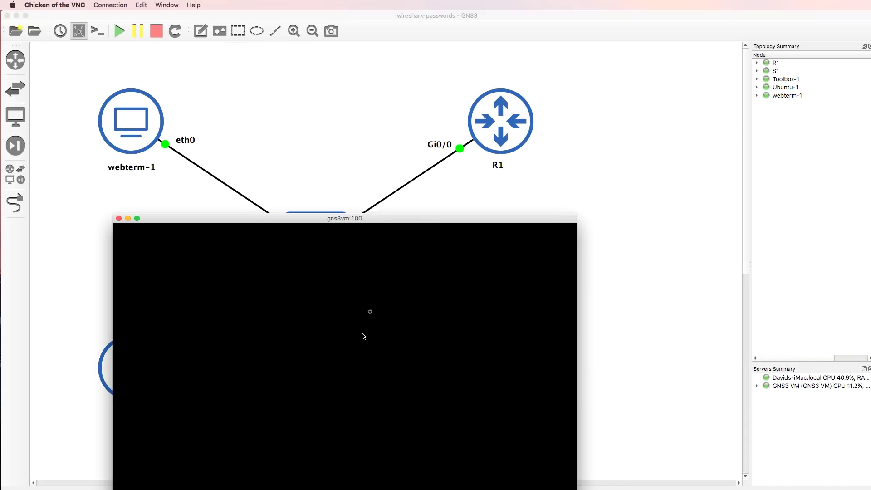
# - Reposition the webterm-1 VNC window and launch Mozilla Firefox from its Applications menu
pyautogui.moveTo(382, 221); pyautogui.dragTo(400, 114)
pyautogui.click(399, 184)
pyautogui.click(302, 290)
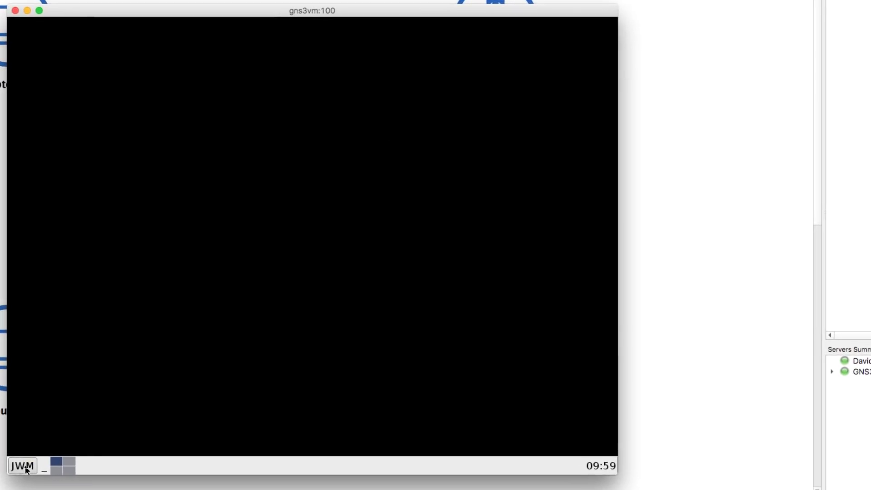
pyautogui.click(140, 456)
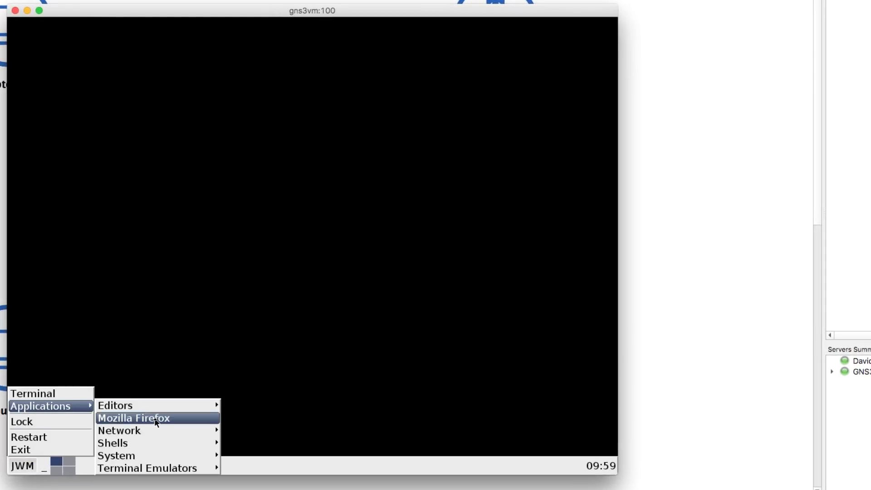
pyautogui.click(156, 421)
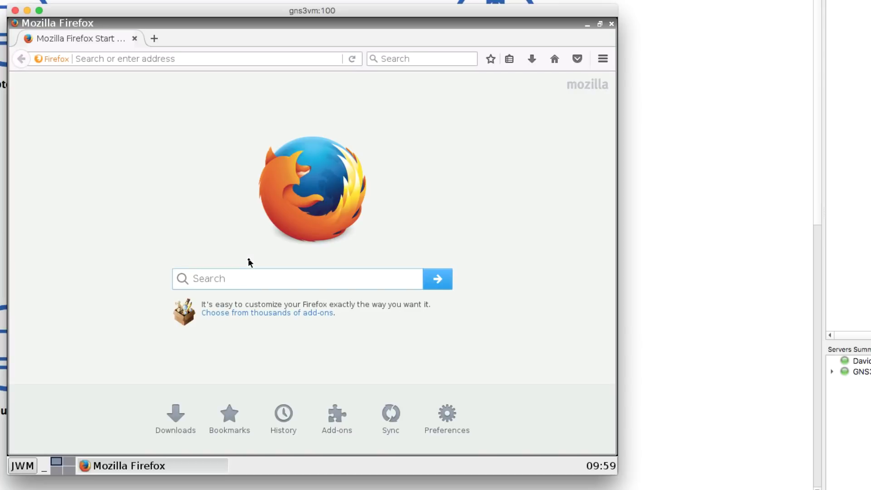
# - Open a terminal on webterm-1 and run ifconfig, showing eth0 at 10.1.1.2
pyautogui.click(18, 466)
pyautogui.click(28, 392)
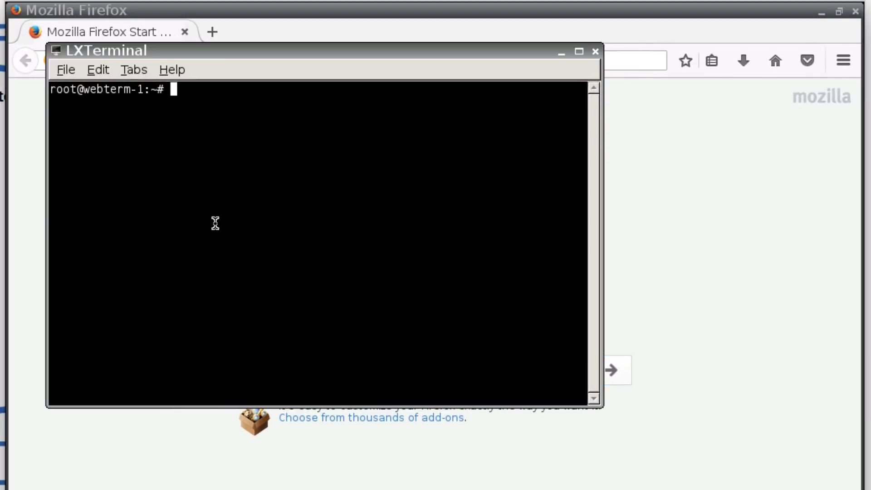
pyautogui.write('ifconfig')
pyautogui.press('Return')
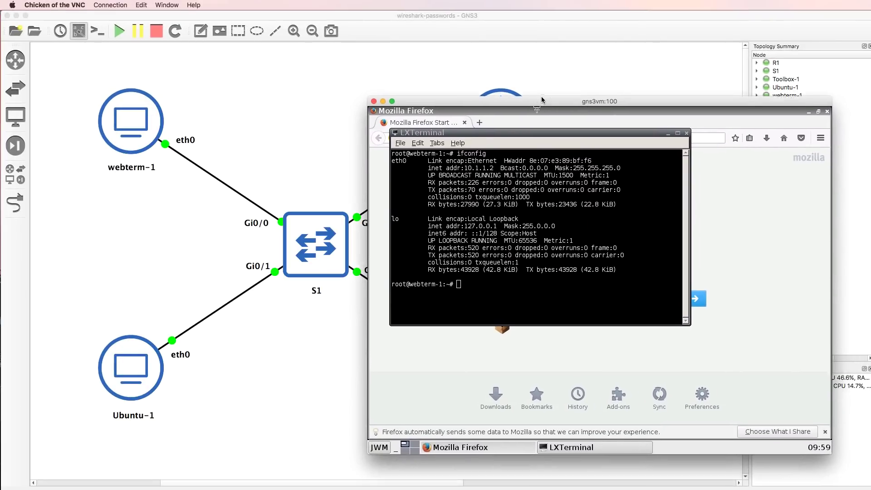
pyautogui.moveTo(542, 100); pyautogui.dragTo(555, 97)
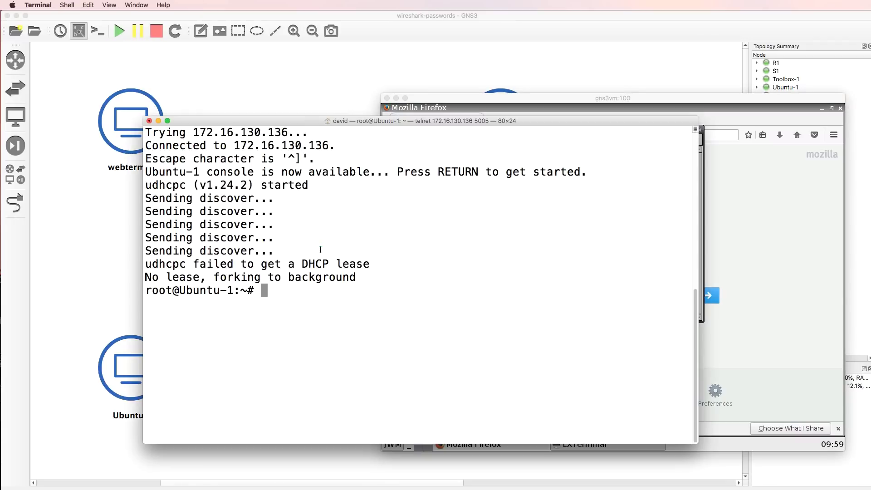
# - Run ifconfig in the Ubuntu-1 console and highlight its address 10.1.1.3
pyautogui.press('Return')
pyautogui.press('Return')
pyautogui.write('ifconfig')
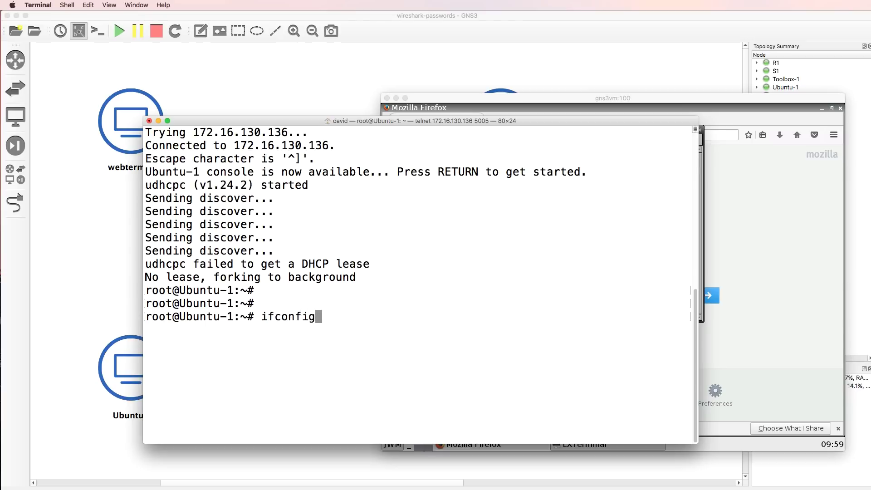
pyautogui.press('Return')
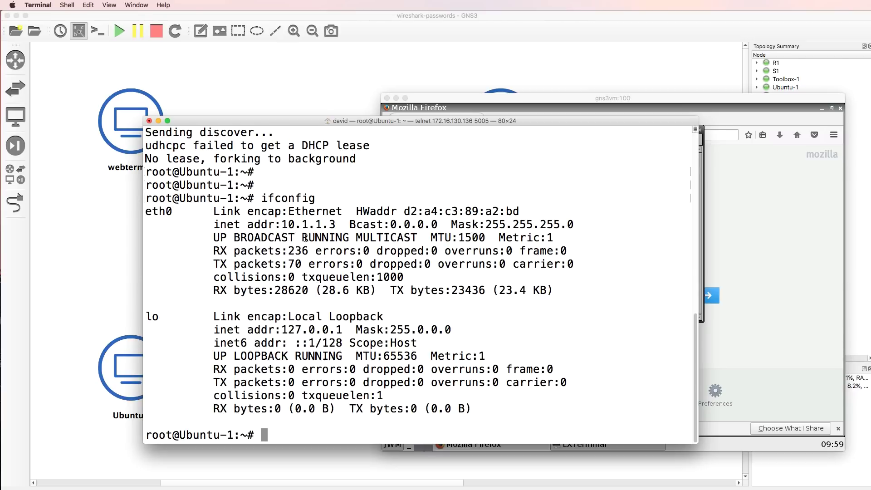
pyautogui.moveTo(279, 220); pyautogui.dragTo(343, 223)
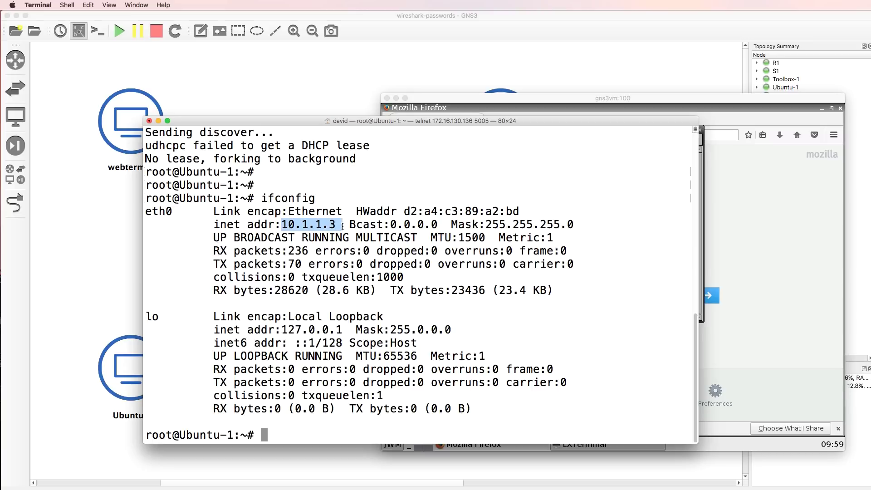
# - Run ifconfig on Toolbox-1, showing 10.1.1.1, and move its console aside to reveal the links
pyautogui.click(377, 28)
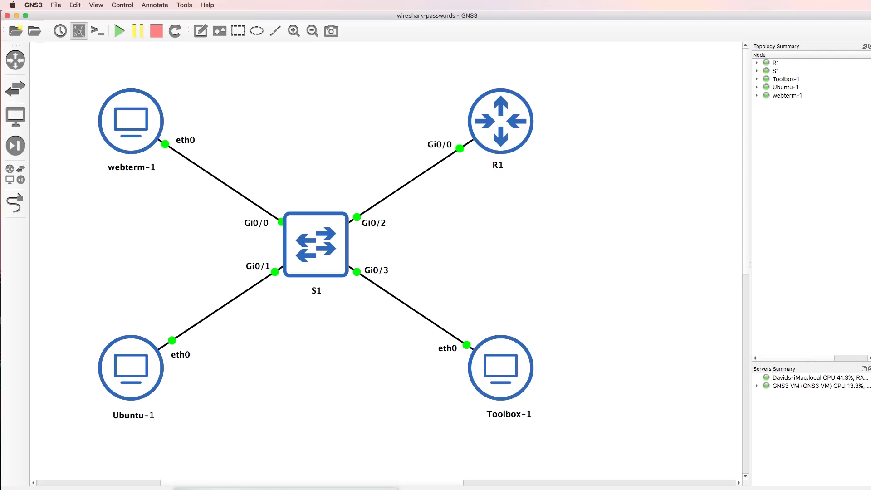
pyautogui.press('super+Tab')
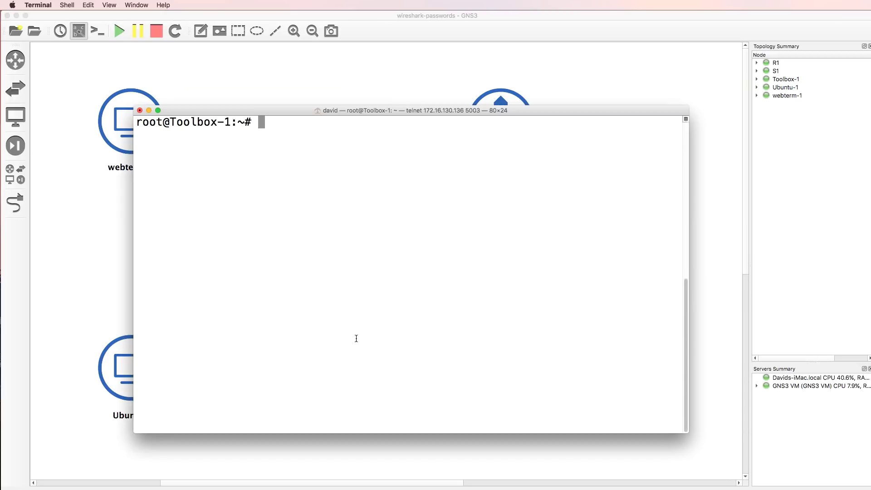
pyautogui.press('Return')
pyautogui.press('Return')
pyautogui.write('ifconfig')
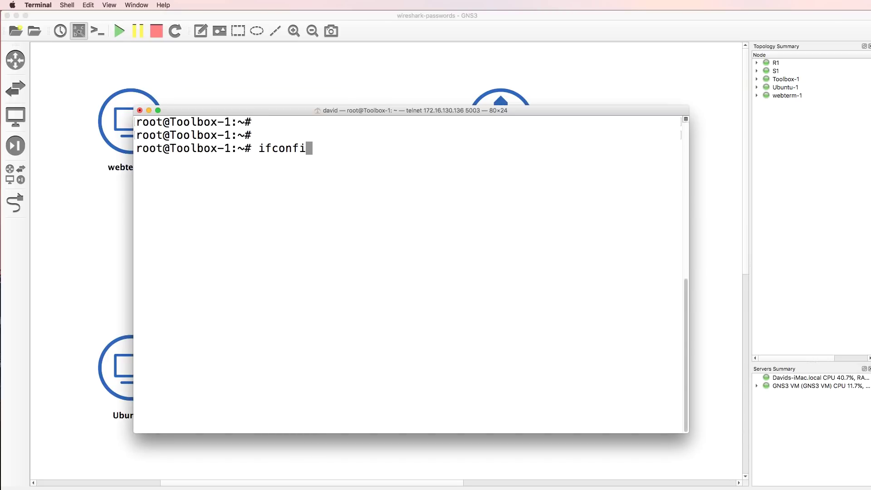
pyautogui.press('Return')
pyautogui.moveTo(367, 113); pyautogui.dragTo(494, 118)
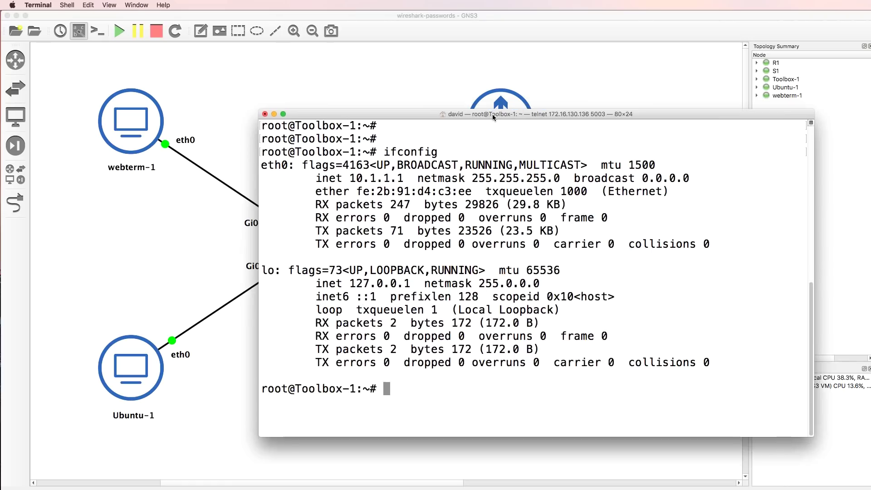
pyautogui.moveTo(414, 178); pyautogui.dragTo(350, 178)
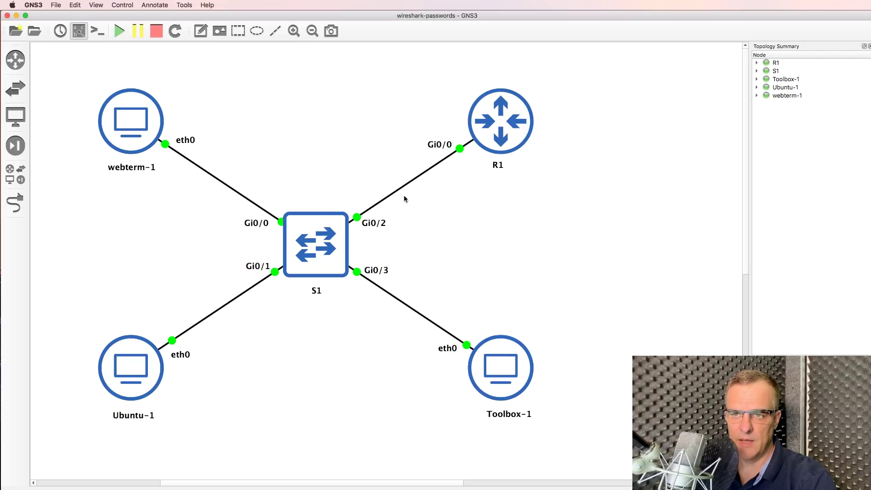
# - Start a capture on the S1–R1 link with file name S1_Gi02_to_R1_Gi00, launching Wireshark
pyautogui.rightClick(403, 185)
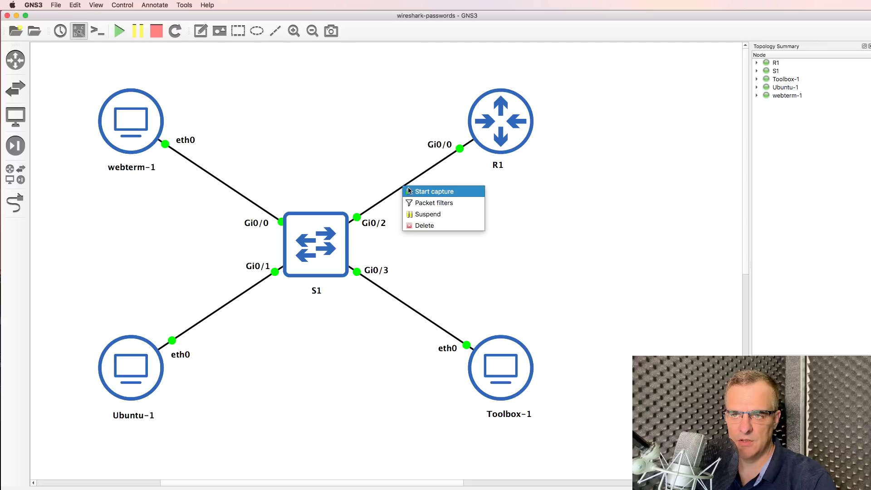
pyautogui.click(416, 192)
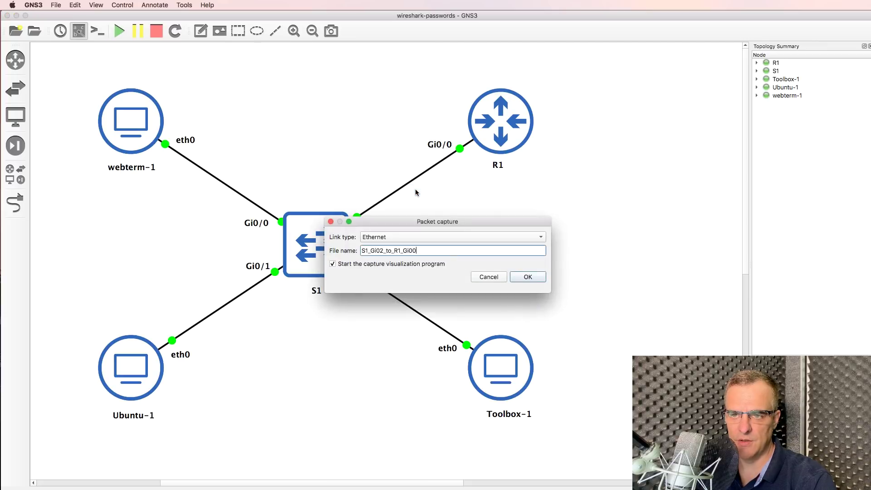
pyautogui.click(529, 277)
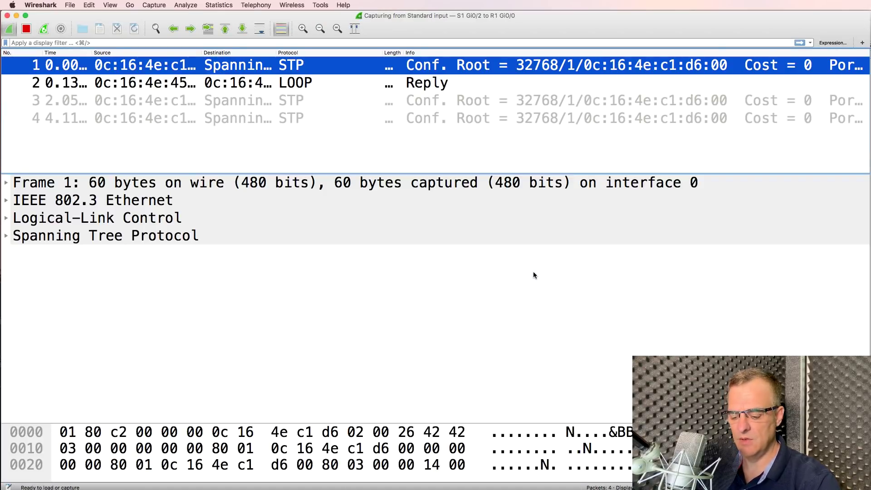
pyautogui.press('super+Tab')
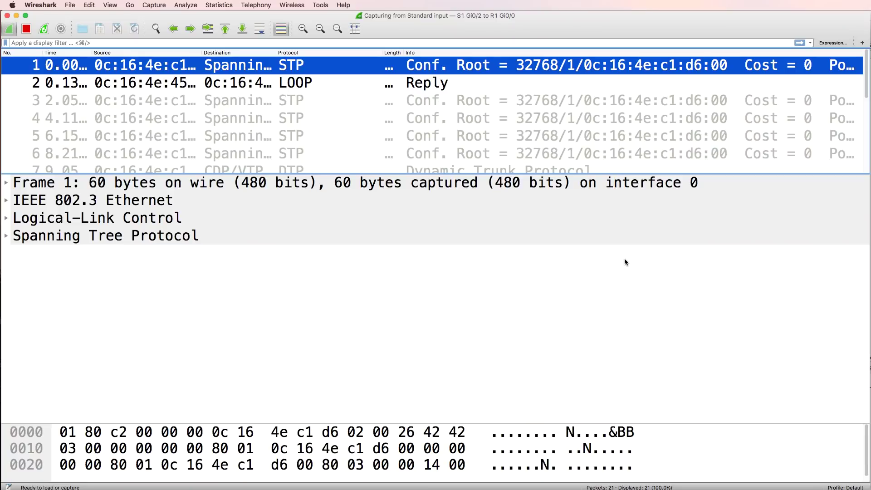
# - Widen the Destination column, browse the captured frames, and select CDP packet 17
pyautogui.click(329, 102)
pyautogui.moveTo(277, 53); pyautogui.dragTo(475, 52)
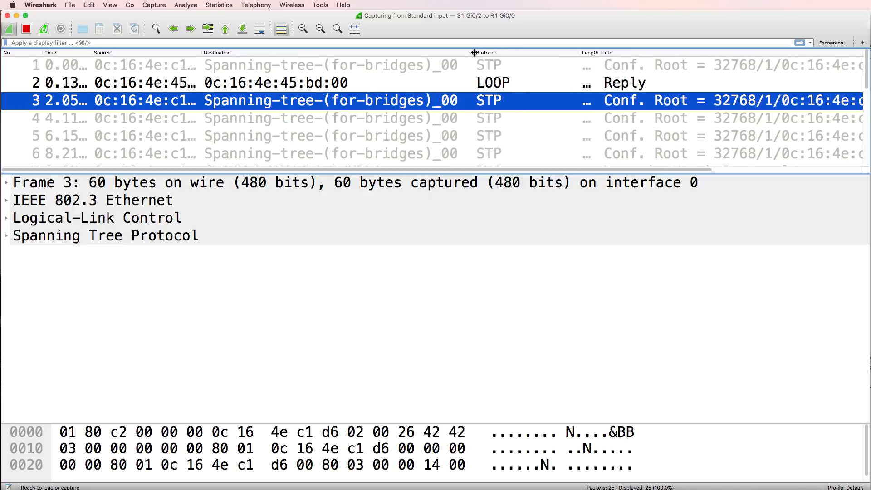
pyautogui.press('Down')
pyautogui.press('Down')
pyautogui.scroll(-3, 473, 115)
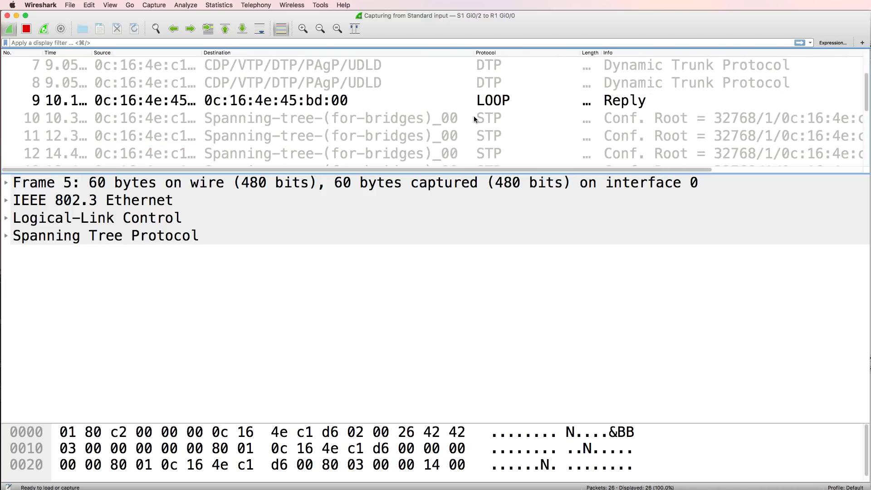
pyautogui.click(429, 73)
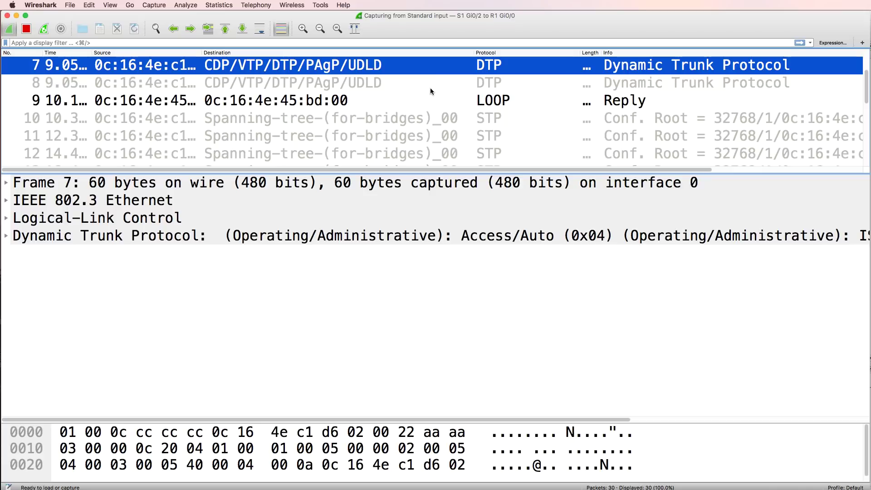
pyautogui.scroll(-4, 405, 105)
pyautogui.scroll(1, 403, 106)
pyautogui.click(401, 89)
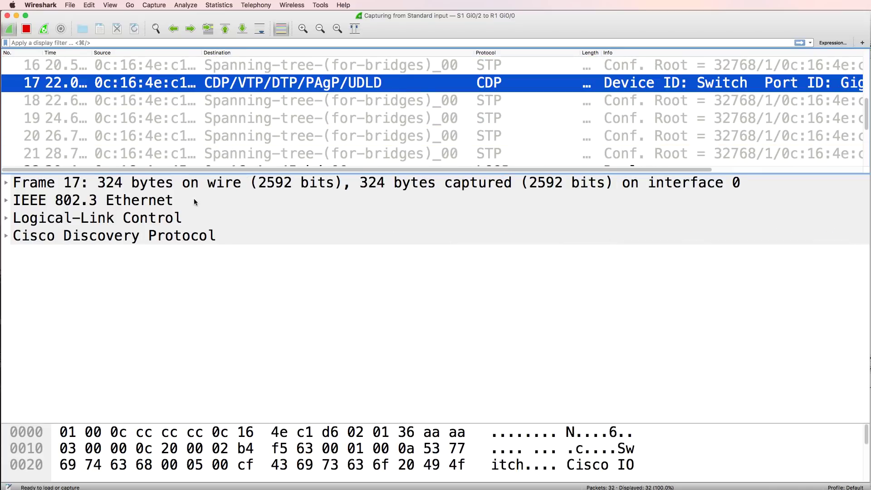
pyautogui.moveTo(221, 174); pyautogui.dragTo(254, 274)
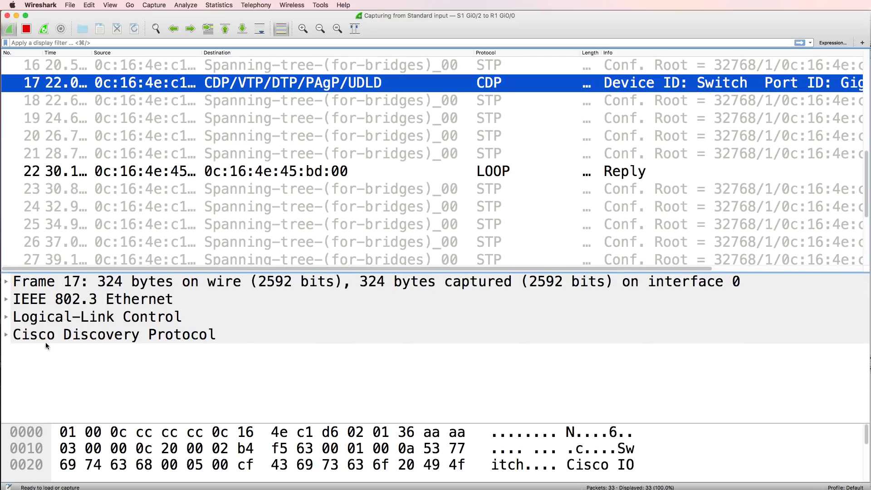
# - Expand the CDP details to read Device ID Switch, Platform Cisco and the IOS Software Version
pyautogui.click(10, 339)
pyautogui.scroll(-2, 117, 341)
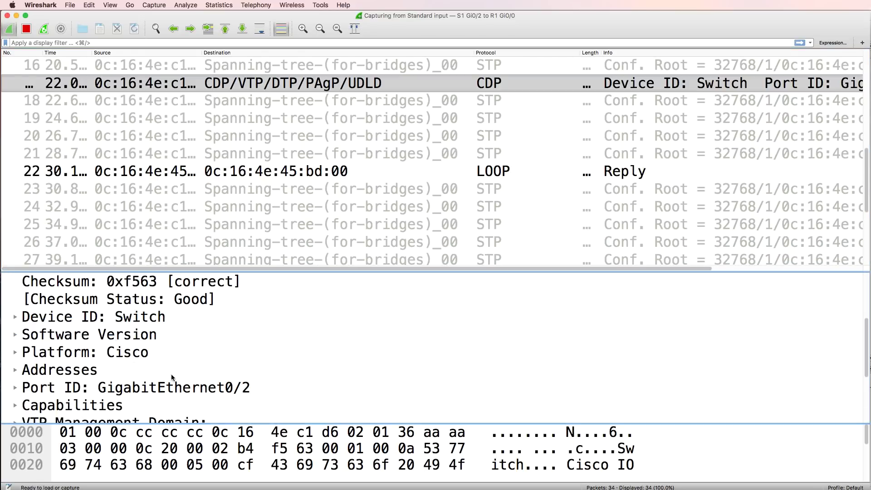
pyautogui.scroll(3, 171, 374)
pyautogui.scroll(-2, 168, 363)
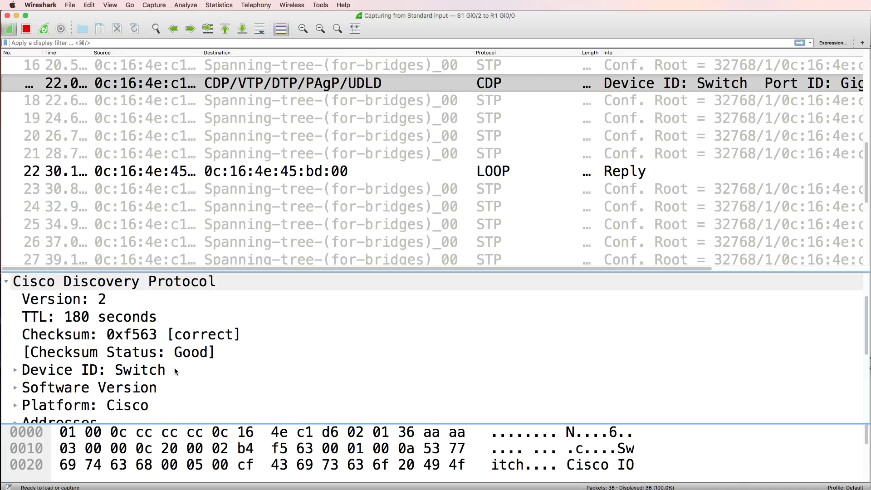
pyautogui.click(150, 377)
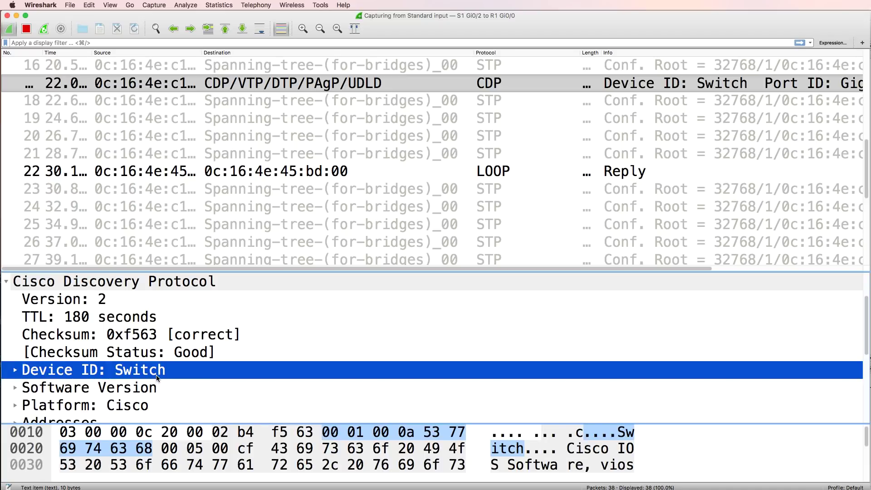
pyautogui.click(151, 405)
pyautogui.scroll(-3, 161, 396)
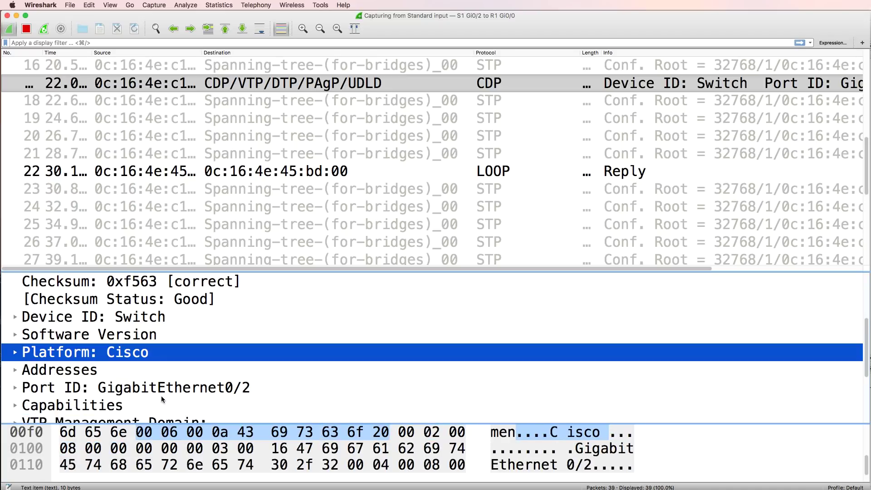
pyautogui.click(15, 336)
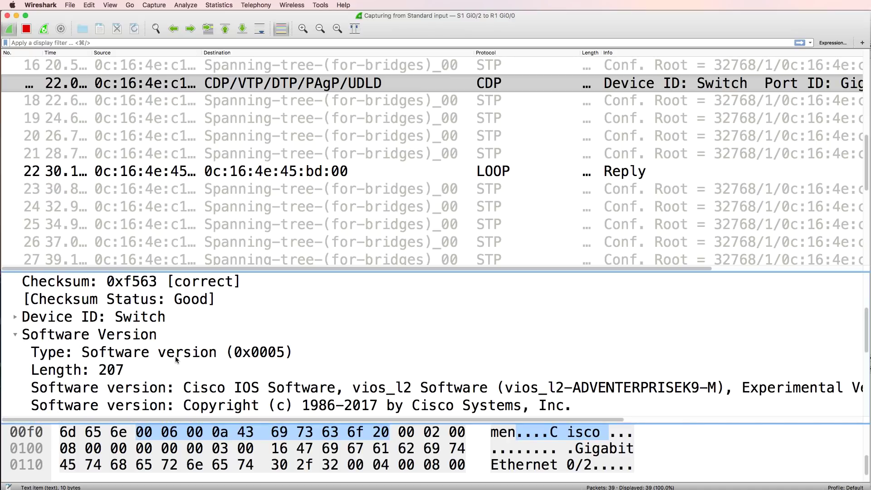
pyautogui.scroll(-3, 175, 359)
pyautogui.click(216, 339)
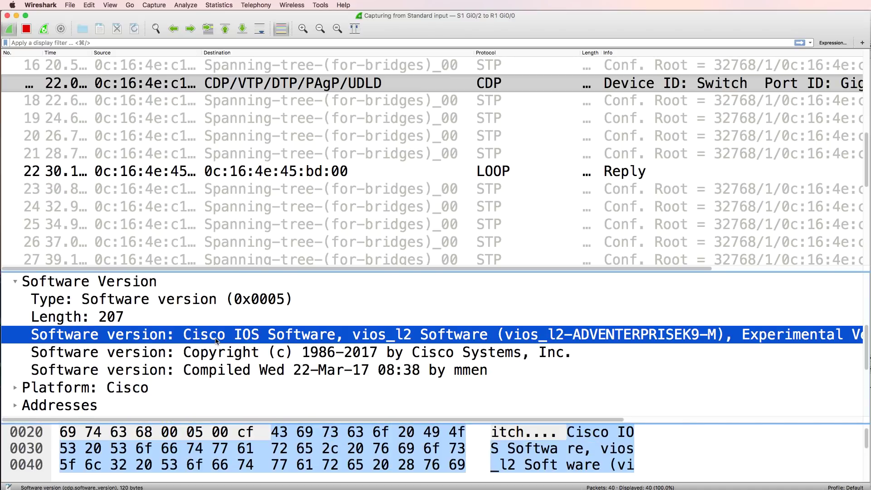
pyautogui.moveTo(289, 271); pyautogui.dragTo(286, 141)
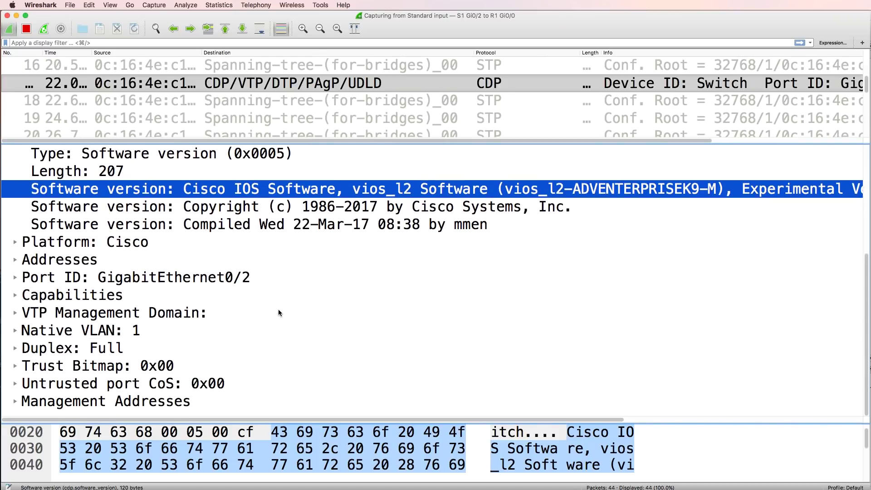
pyautogui.press('super+Tab')
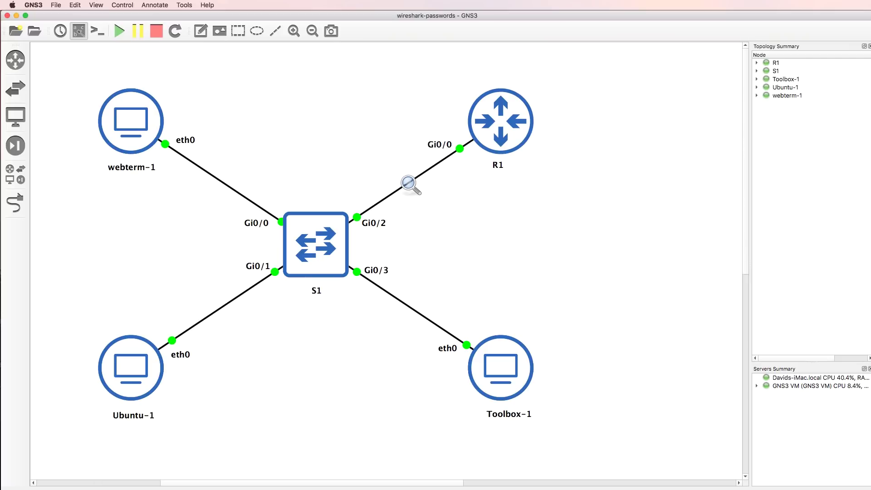
# - Bring the Ubuntu-1 terminal forward and reposition it near the centre of the screen
pyautogui.press('super+Tab')
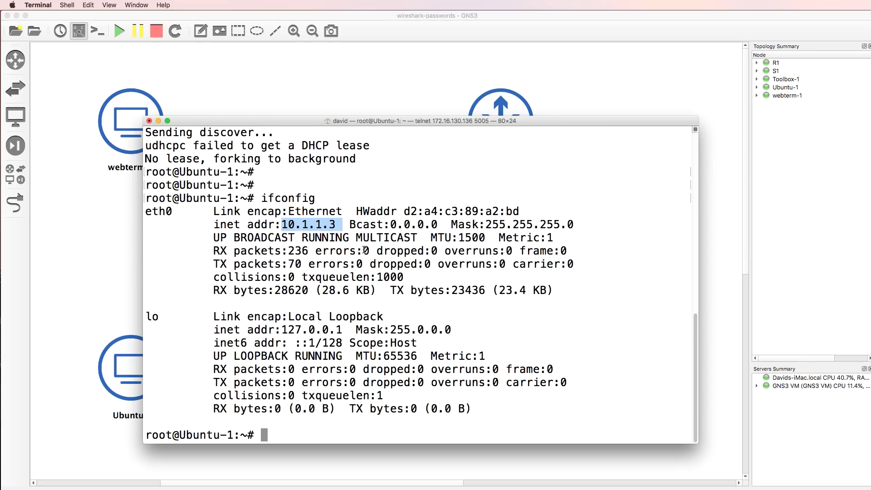
pyautogui.moveTo(341, 122); pyautogui.dragTo(629, 351)
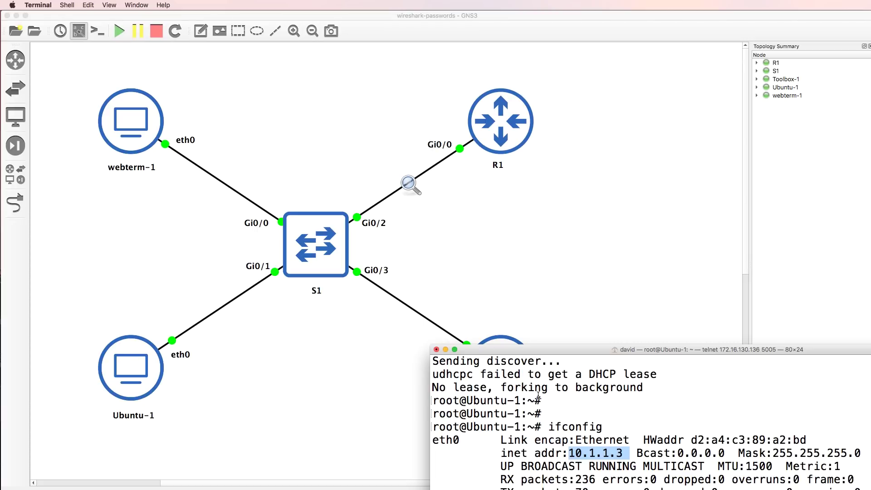
pyautogui.moveTo(521, 349); pyautogui.dragTo(331, 118)
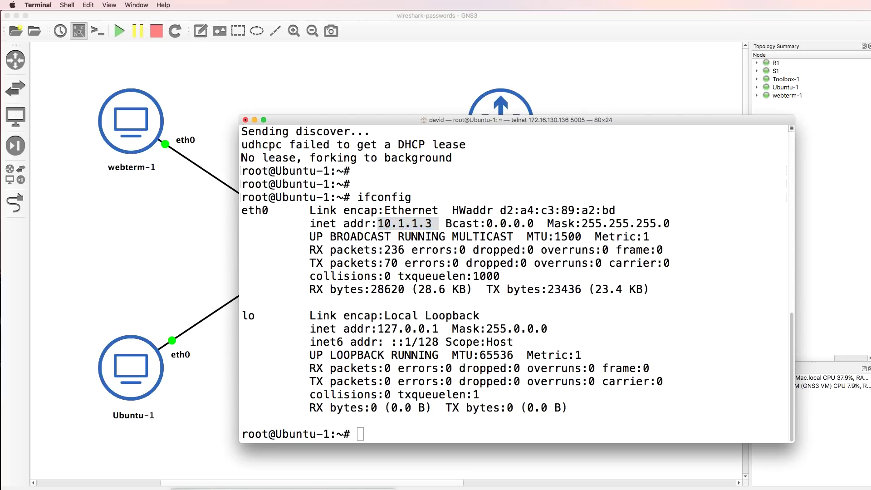
# - Run 'sh ip int brief' on R1, confirming GigabitEthernet0/0 at 10.1.1.254 up, then return to GNS3
pyautogui.press('super+grave')
pyautogui.press('Return')
pyautogui.press('Return')
pyautogui.write('sh ip int brief')
pyautogui.press('Return')
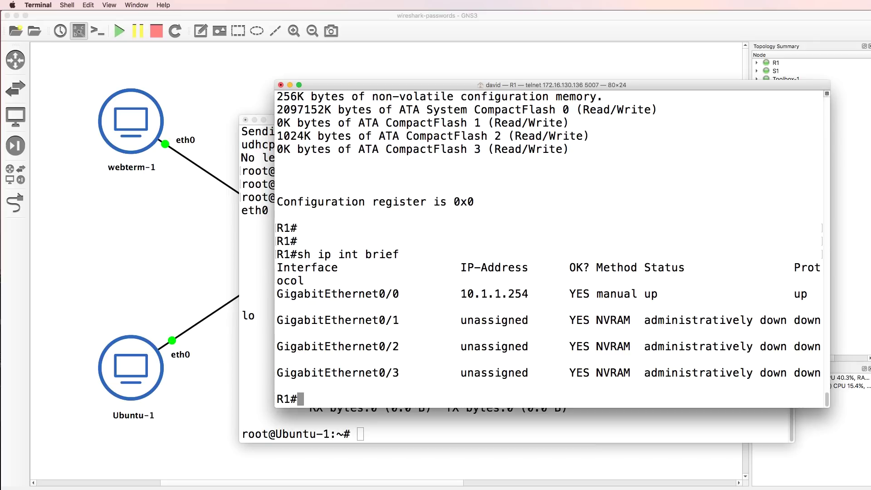
pyautogui.moveTo(517, 291); pyautogui.dragTo(453, 293)
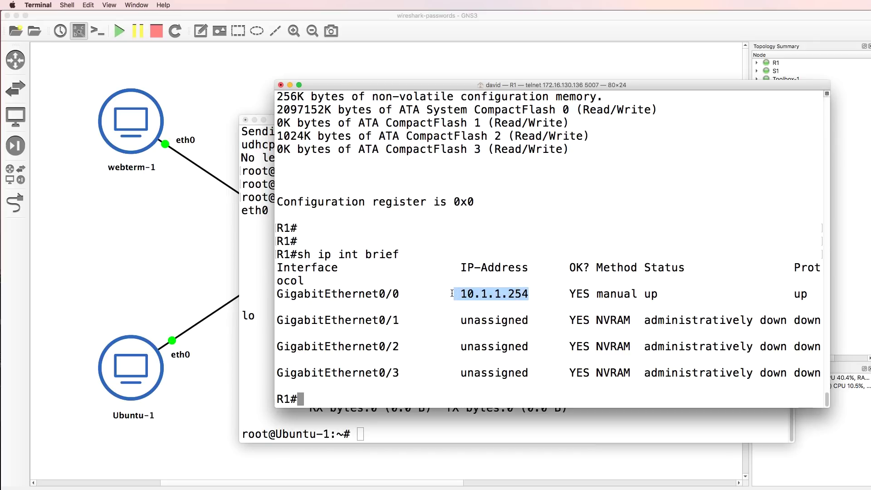
pyautogui.click(269, 170)
pyautogui.click(398, 34)
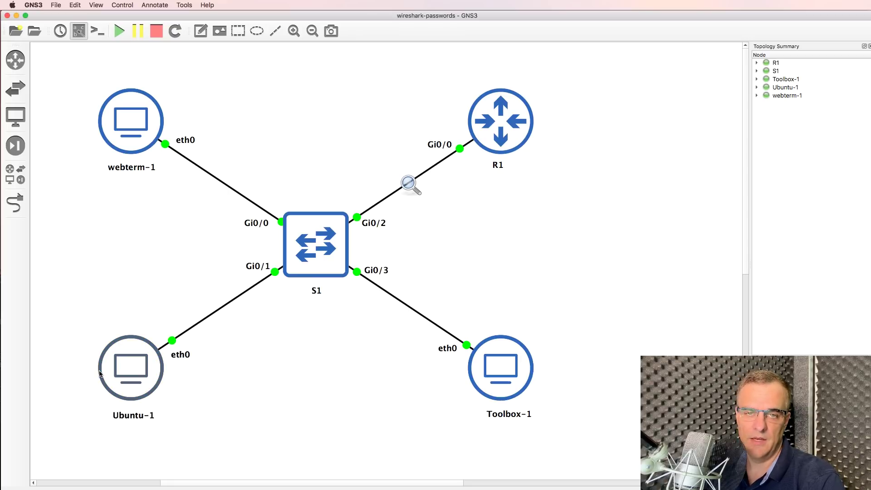
pyautogui.moveTo(100, 373)
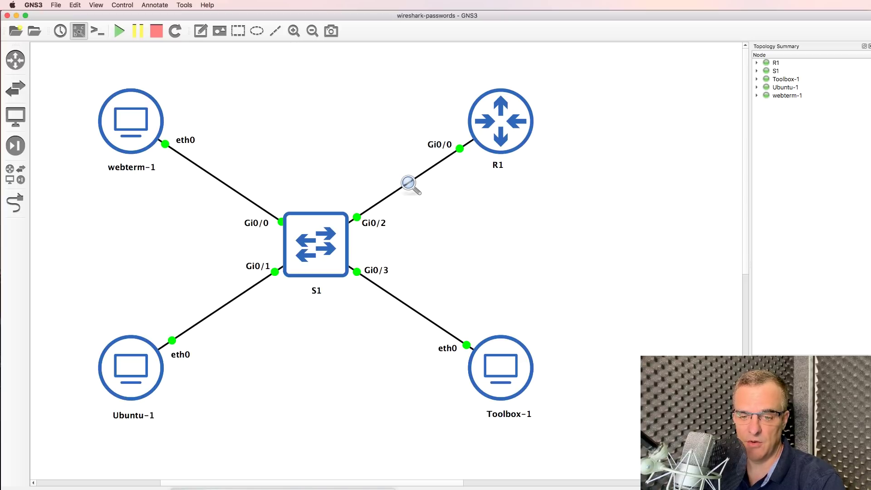
# - Telnet from Ubuntu-1 to R1 at 10.1.1.254, enter the login password, and enter enable mode
pyautogui.press('super+Tab')
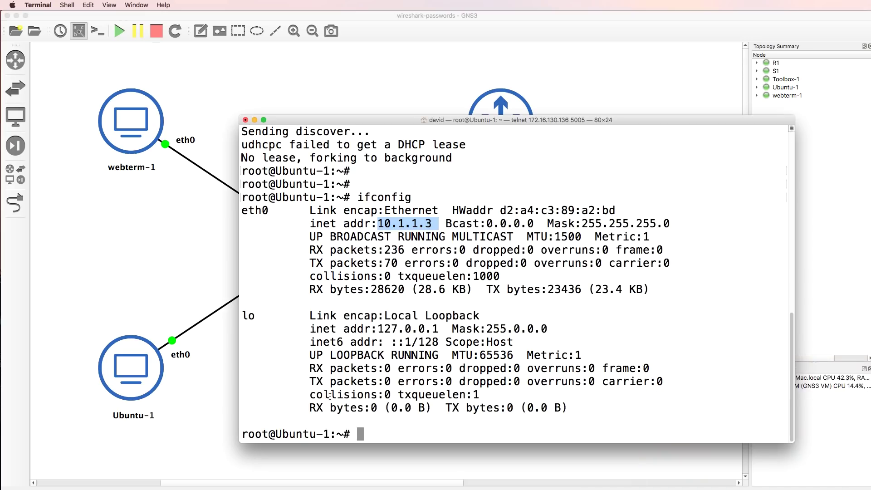
pyautogui.write('telnet 10.1.1.254')
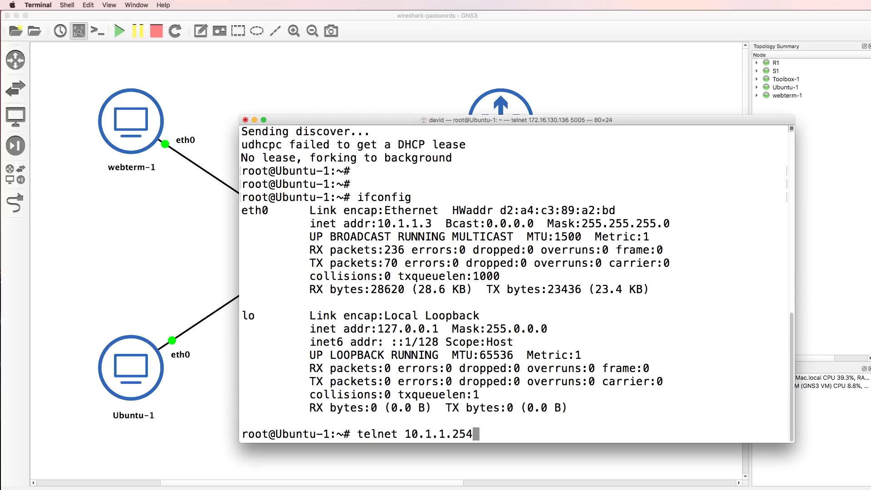
pyautogui.press('Return')
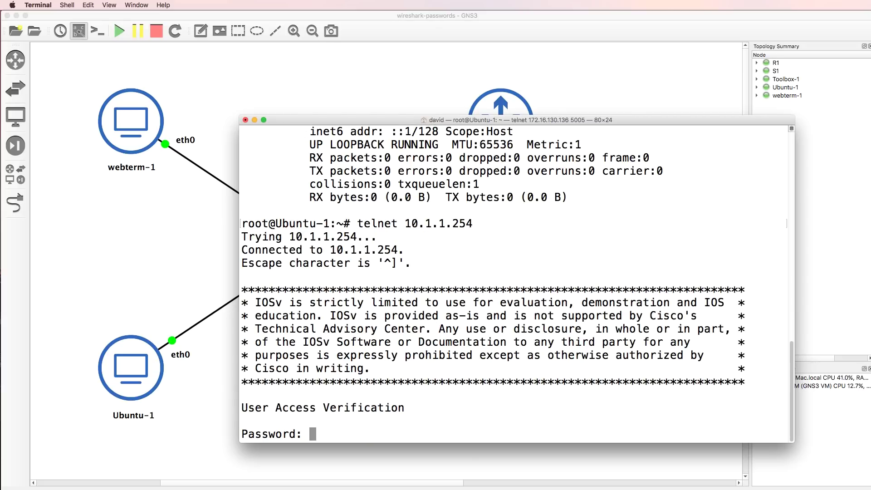
pyautogui.write('cisco')
pyautogui.press('Return')
pyautogui.write('en')
pyautogui.press('Return')
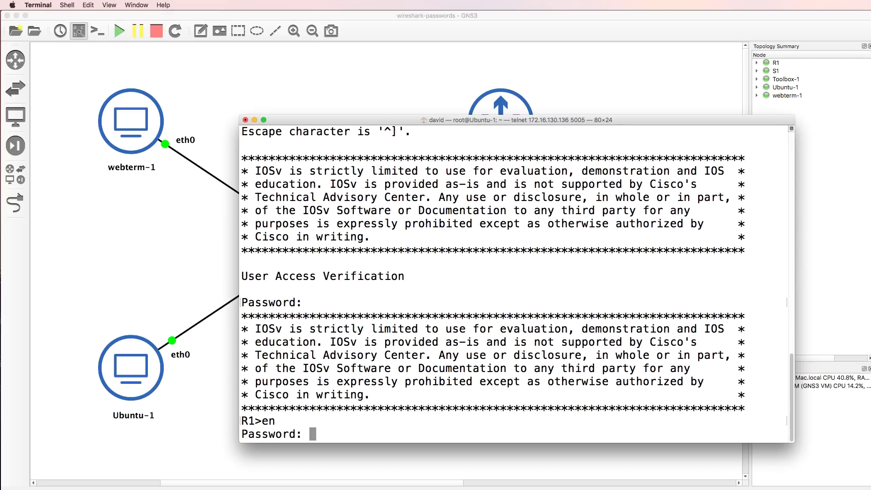
pyautogui.press('Return')
# - Run 'sh run' on R1 and page through the full running configuration
pyautogui.write('sh run')
pyautogui.press('Return')
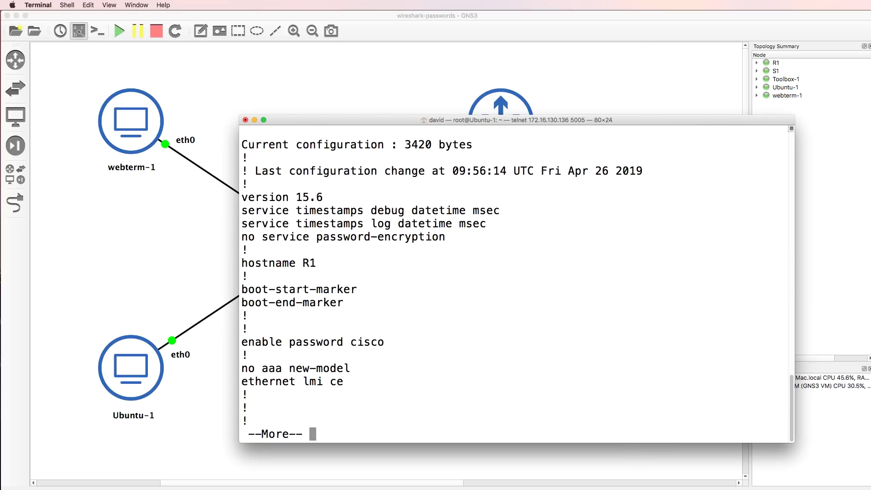
pyautogui.press('space')
pyautogui.press('space')
pyautogui.press('space')
pyautogui.press('space')
pyautogui.press('space')
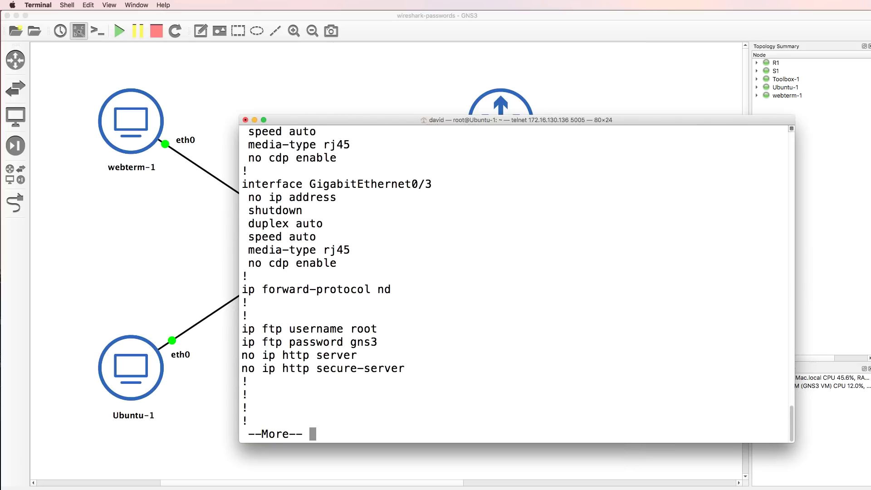
pyautogui.press('space')
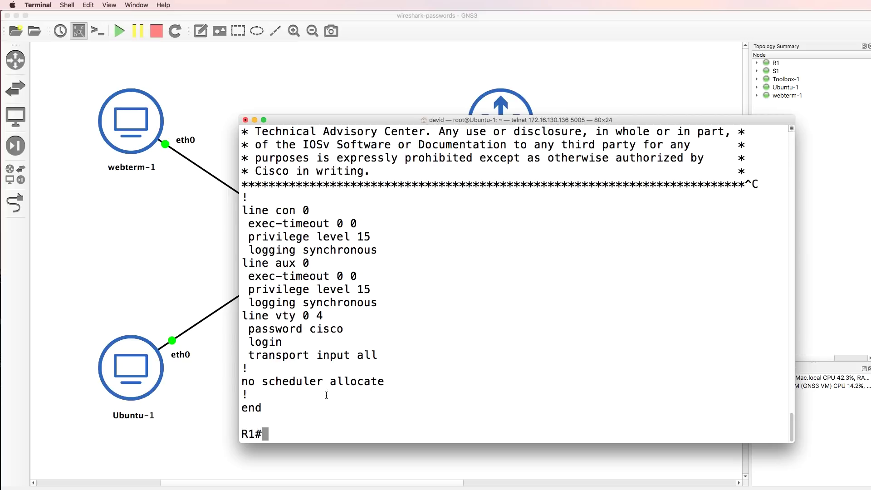
pyautogui.press('cmd+Tab')
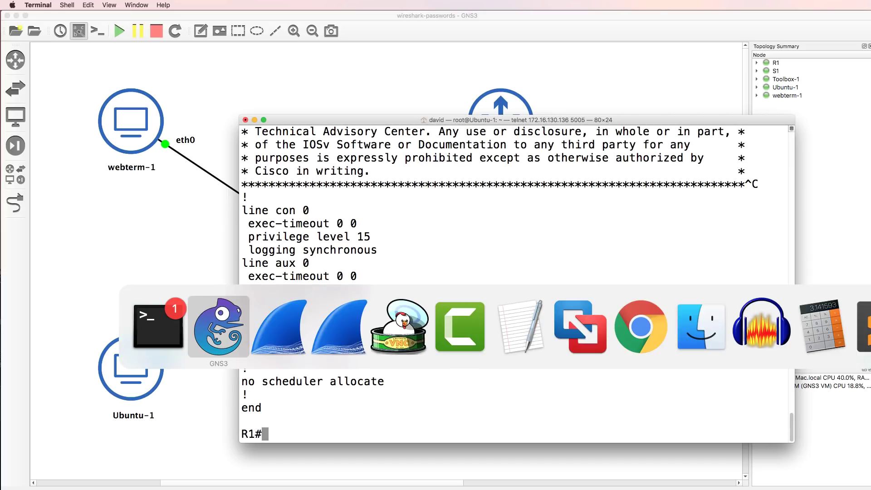
pyautogui.press('super+Tab')
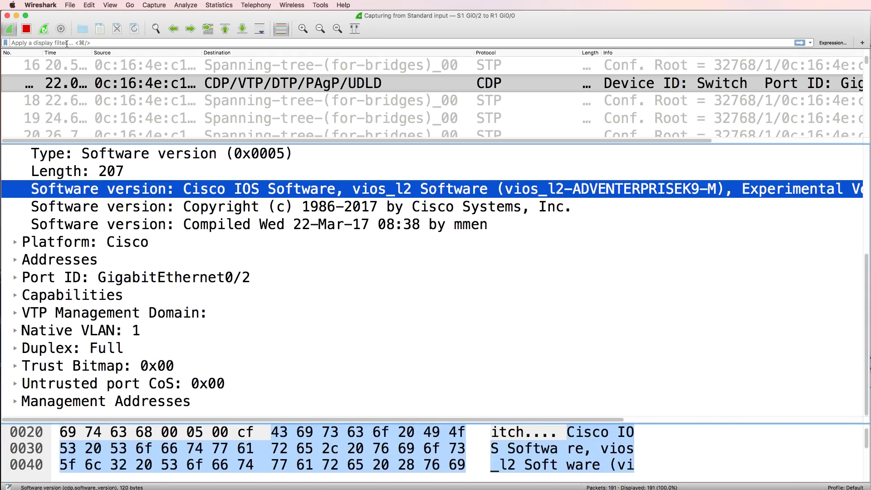
# - Apply the 'telnet' display filter so only Telnet packets are listed
pyautogui.click(76, 44)
pyautogui.write('telnet')
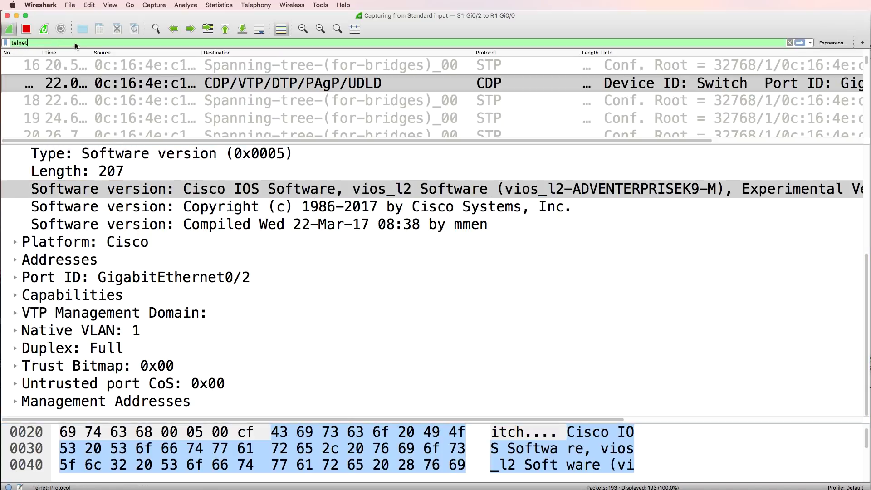
pyautogui.press('Return')
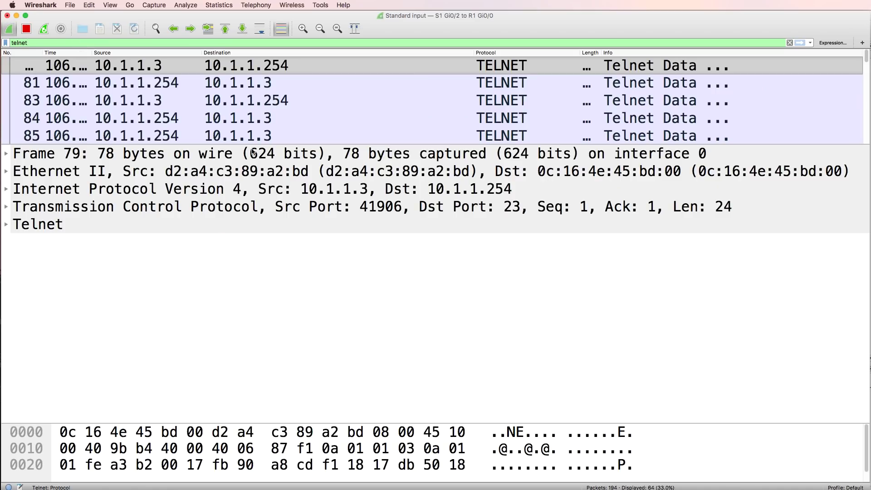
pyautogui.moveTo(273, 144); pyautogui.dragTo(280, 237)
# - Expand frame 79's Telnet options and inspect its IPv4 and TCP headers
pyautogui.click(5, 321)
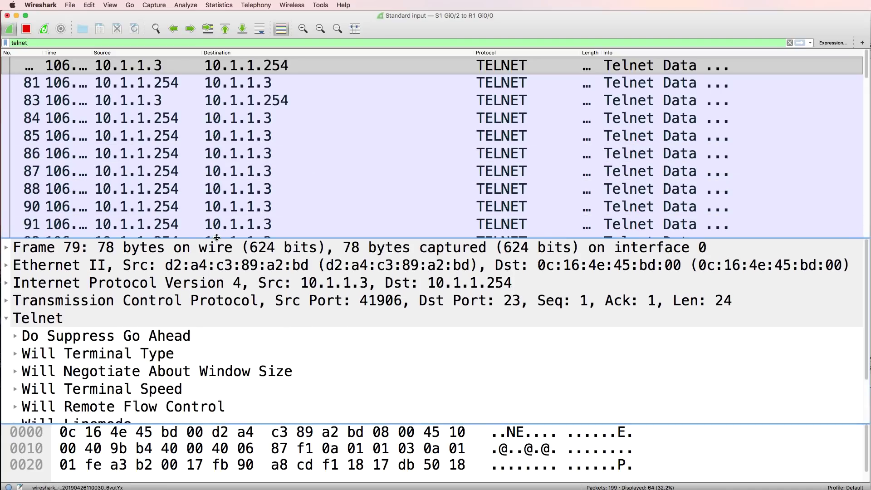
pyautogui.moveTo(217, 238); pyautogui.dragTo(232, 140)
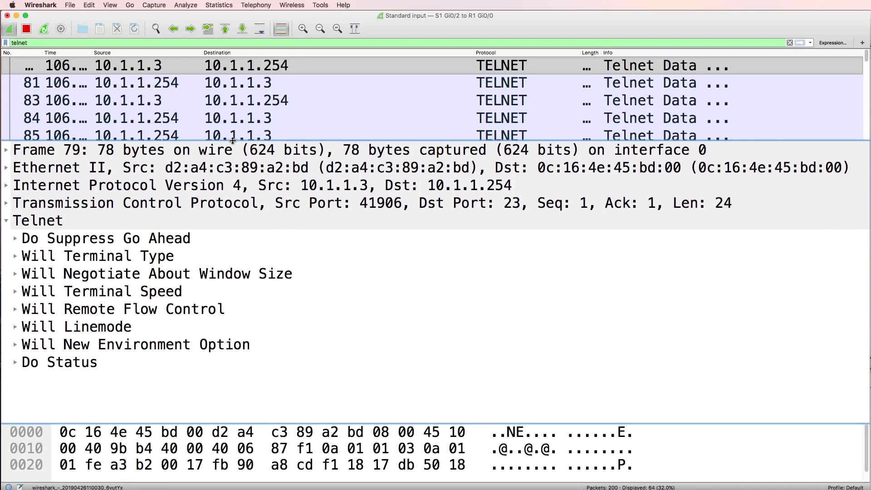
pyautogui.click(243, 188)
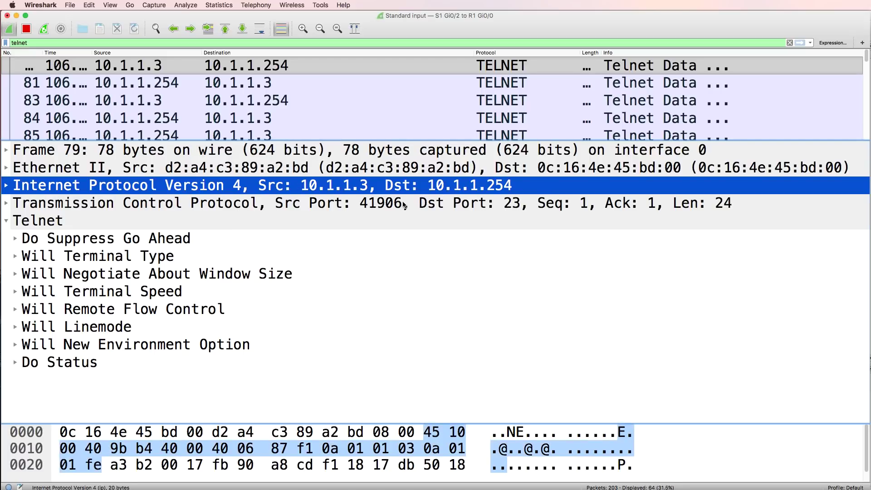
pyautogui.click(421, 202)
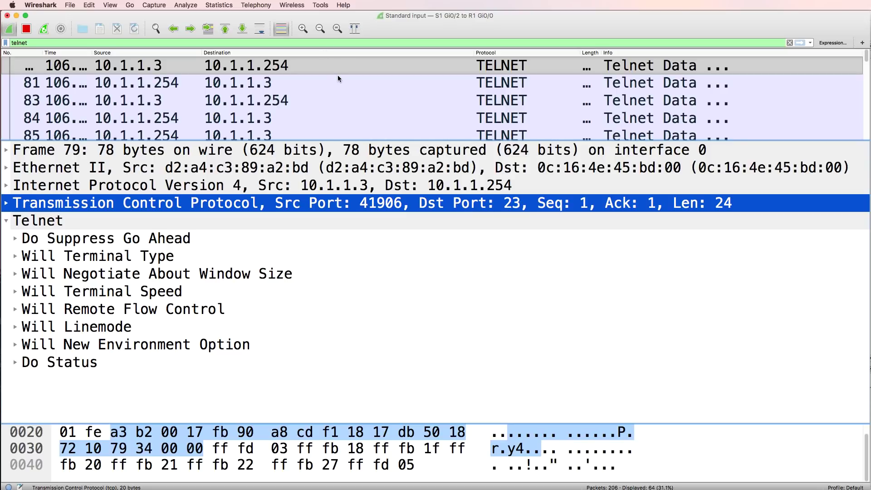
pyautogui.click(329, 84)
pyautogui.press('Up')
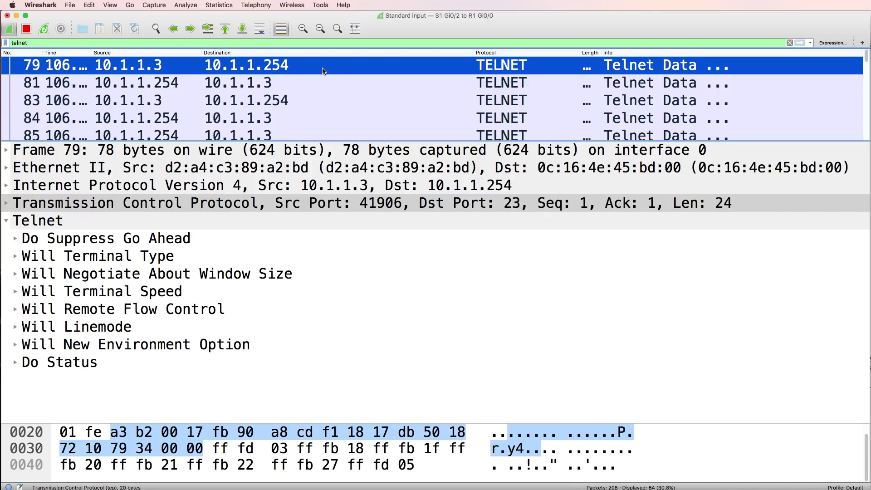
# - Step through Telnet packets 81, 84 and 86 from the login prompt onward
pyautogui.press('Down')
pyautogui.press('Down')
pyautogui.press('Down')
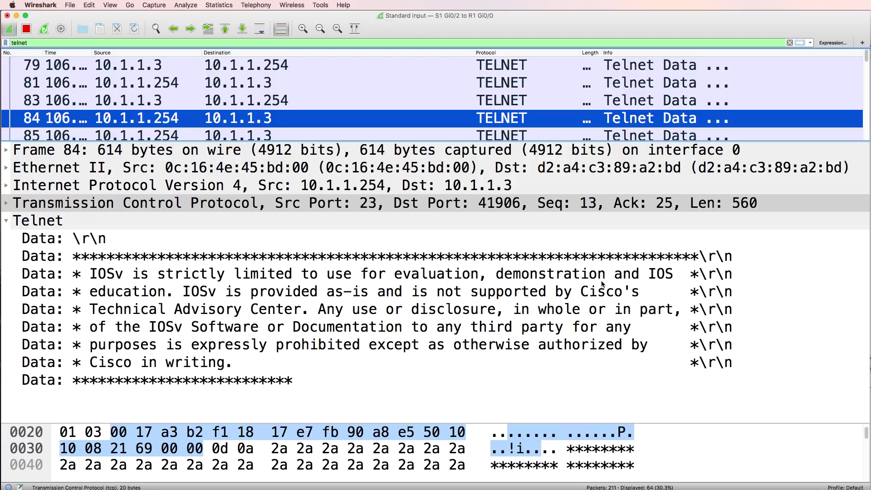
pyautogui.click(521, 202)
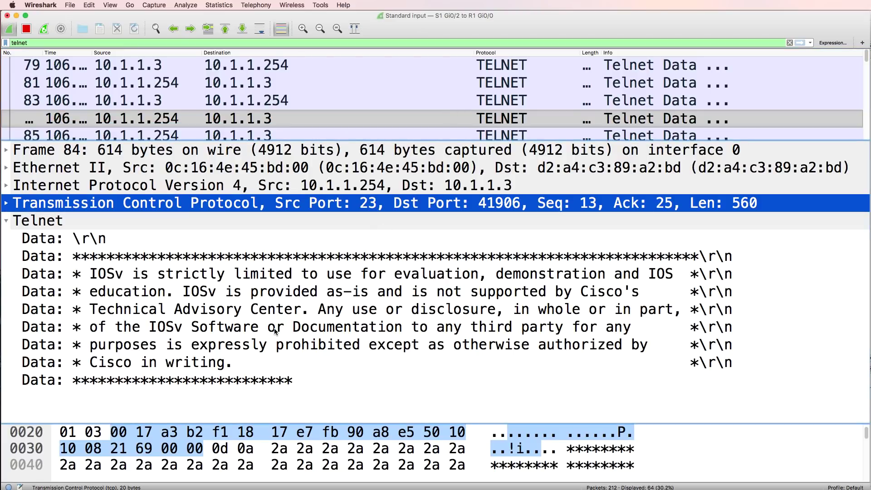
pyautogui.click(226, 121)
pyautogui.press('Down')
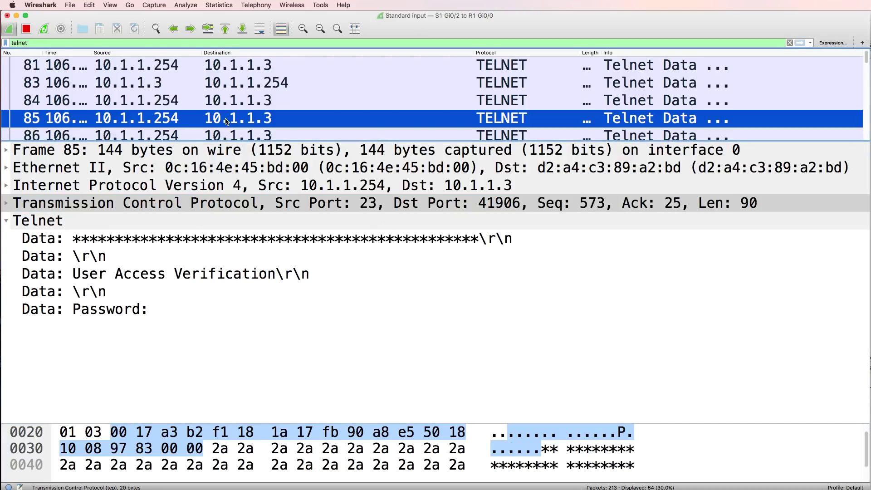
pyautogui.moveTo(281, 142); pyautogui.dragTo(295, 190)
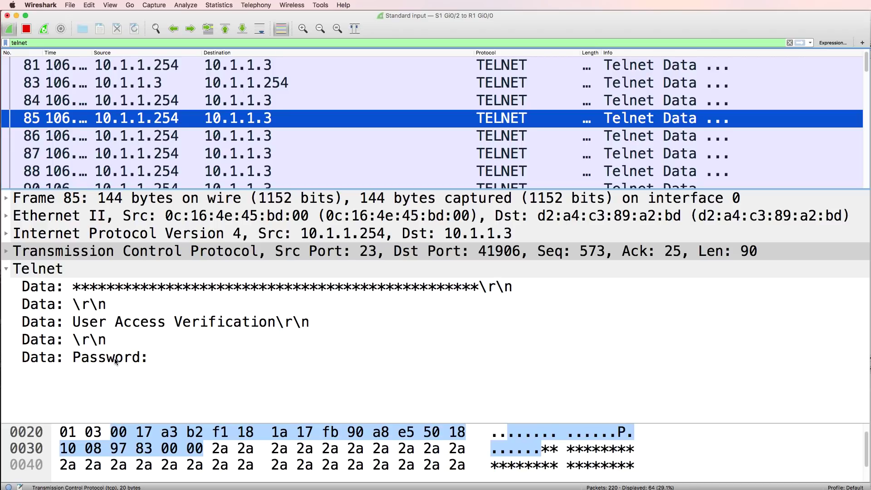
pyautogui.click(230, 139)
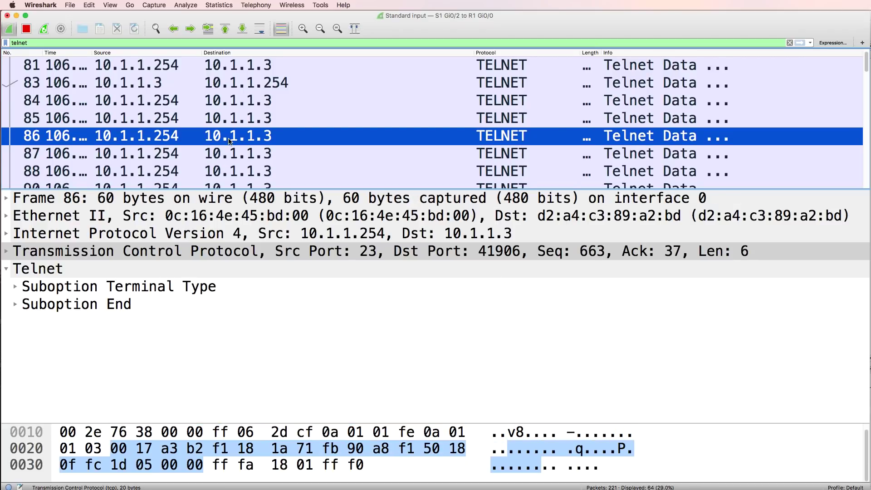
# - Advance through the typed password characters until the R1> prompt packet appears
pyautogui.press('Down')
pyautogui.press('Down')
pyautogui.press('Down')
pyautogui.press('Down')
pyautogui.press('Down')
pyautogui.press('Down')
pyautogui.press('Down')
pyautogui.press('Down')
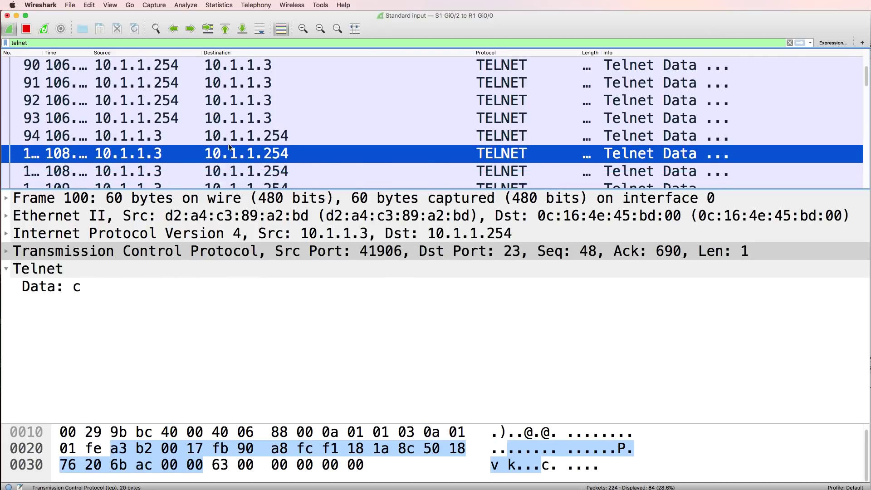
pyautogui.press('Down')
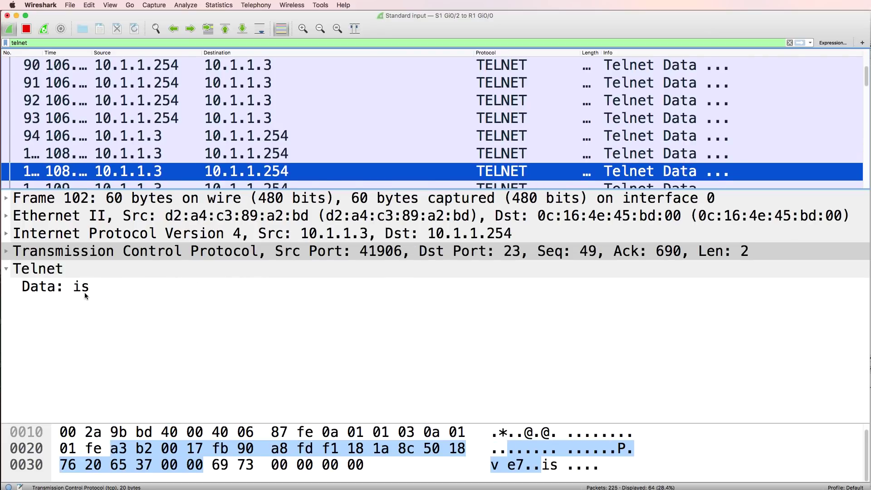
pyautogui.press('Down')
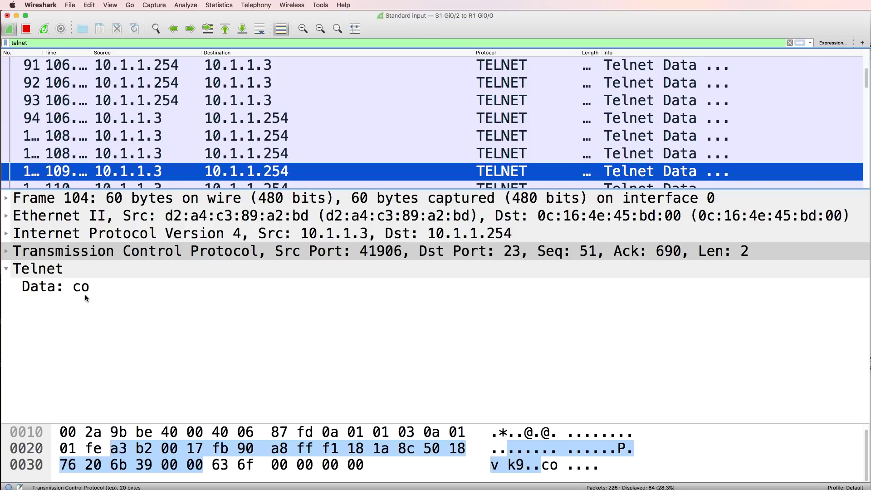
pyautogui.press('Down')
pyautogui.press('Down')
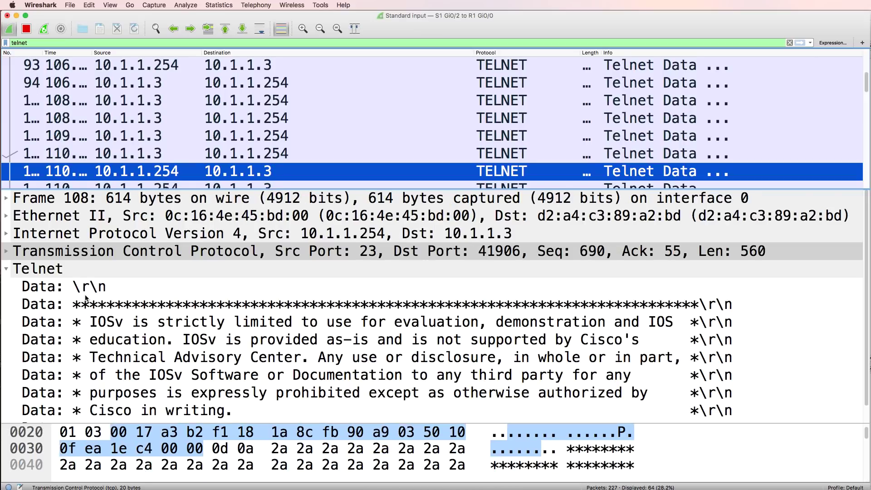
pyautogui.press('Tab')
pyautogui.click(258, 164)
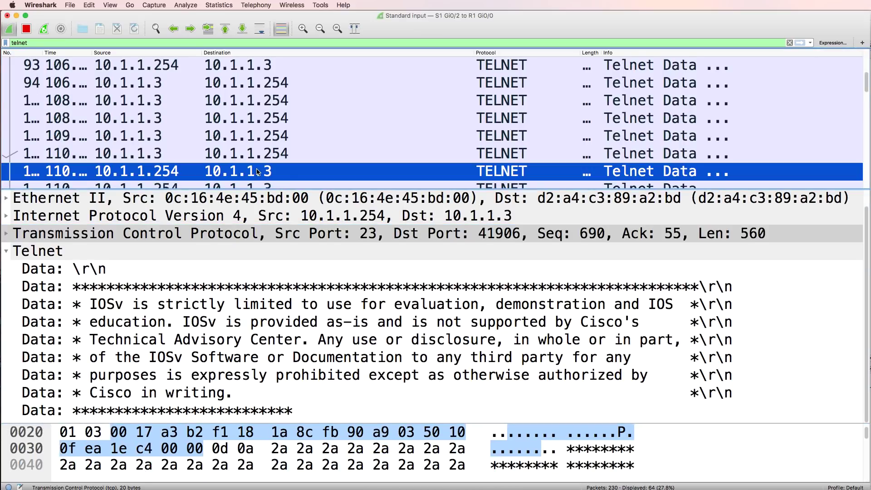
pyautogui.press('Down')
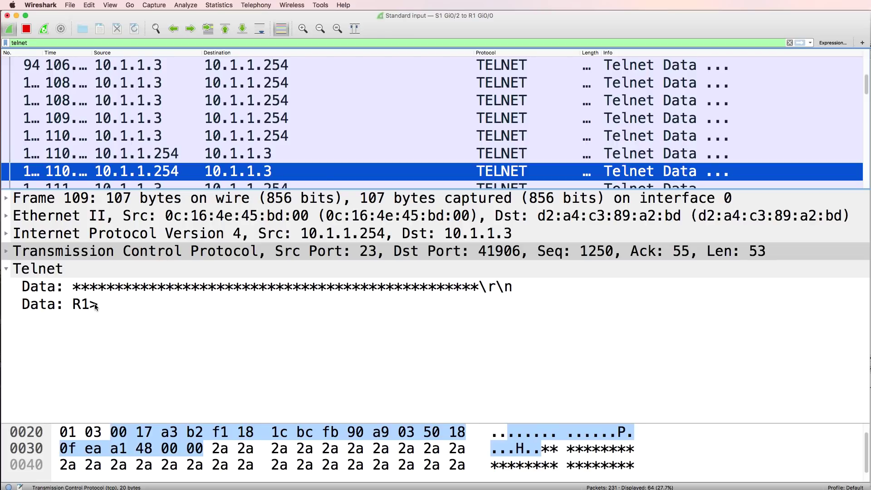
# - Step through the enable command and the enable password characters sent in cleartext
pyautogui.press('Down')
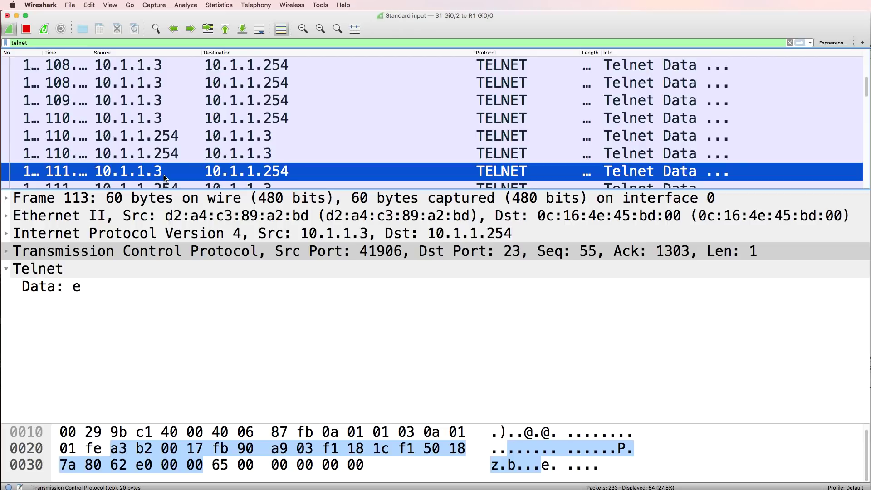
pyautogui.press('Down')
pyautogui.press('Down')
pyautogui.press('Down')
pyautogui.press('Down')
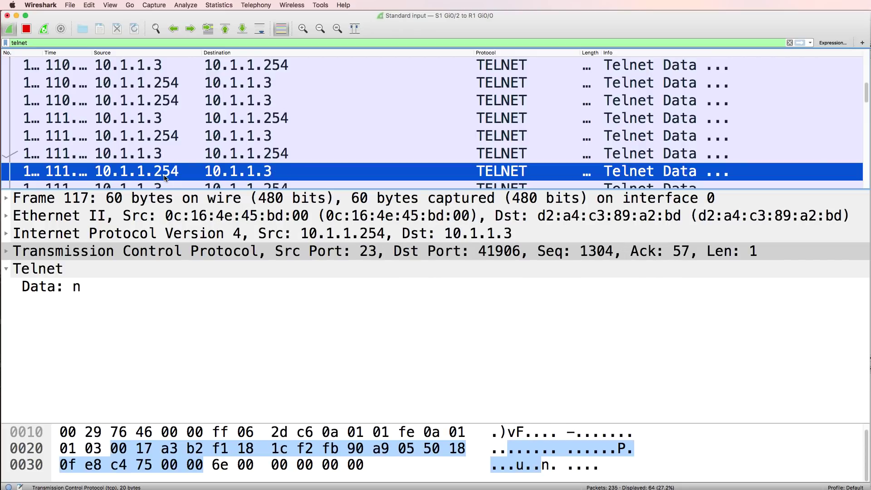
pyautogui.press('Down')
pyautogui.press('Down')
pyautogui.press('Down')
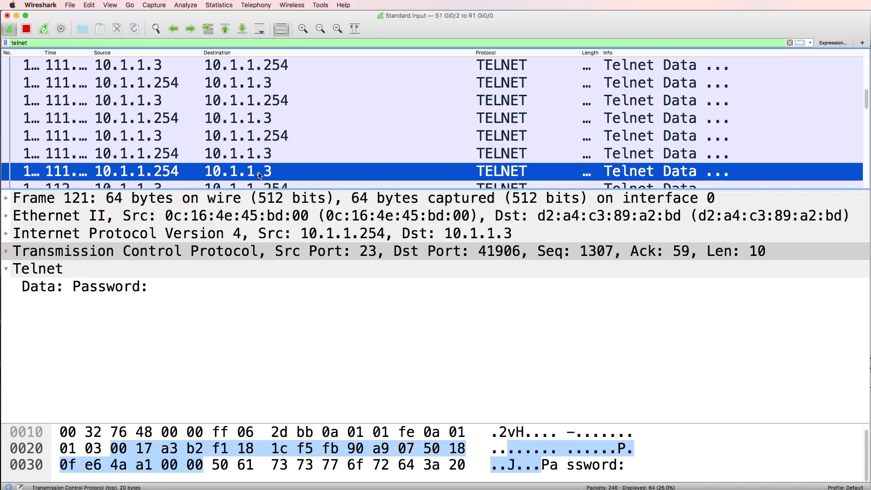
pyautogui.press('Down')
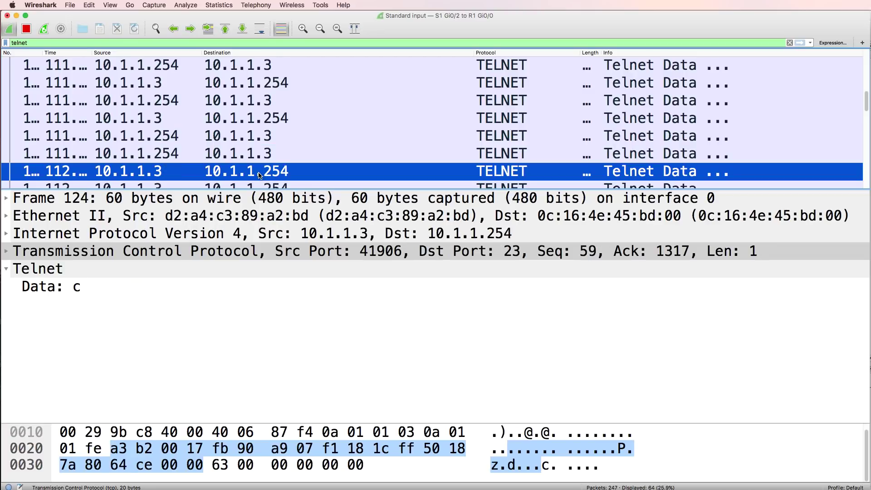
pyautogui.press('Down')
pyautogui.press('Down')
pyautogui.press('Down')
pyautogui.press('Down')
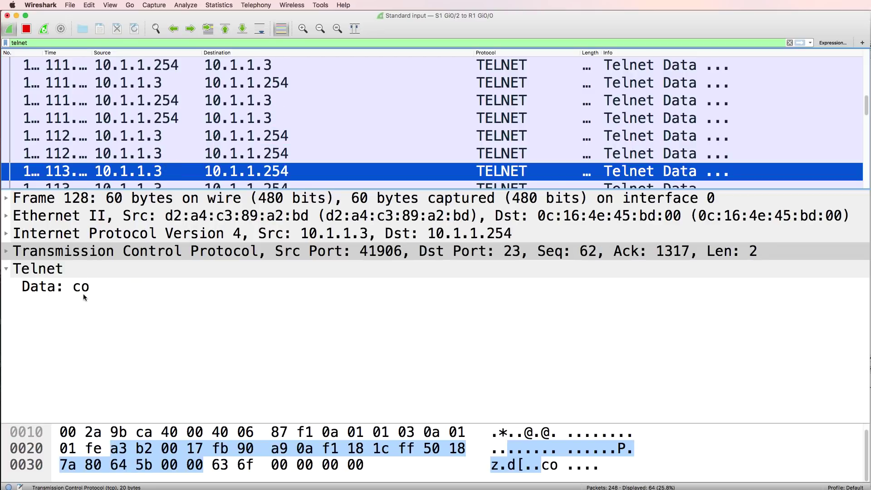
pyautogui.press('Down')
pyautogui.press('Down')
pyautogui.press('Down')
pyautogui.press('Down')
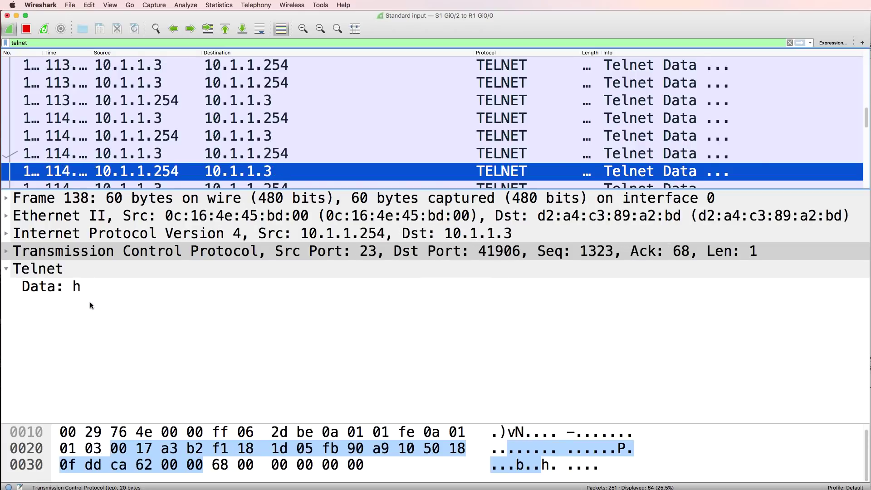
# - Read the plaintext running configuration packets, then return to the first Telnet frame 79
pyautogui.press('Down')
pyautogui.press('Down')
pyautogui.press('Down')
pyautogui.press('Down')
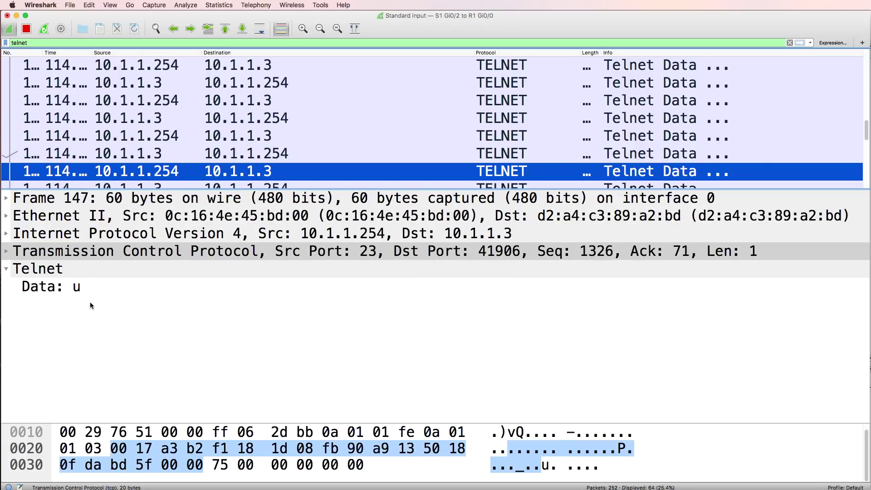
pyautogui.press('Down')
pyautogui.press('Down')
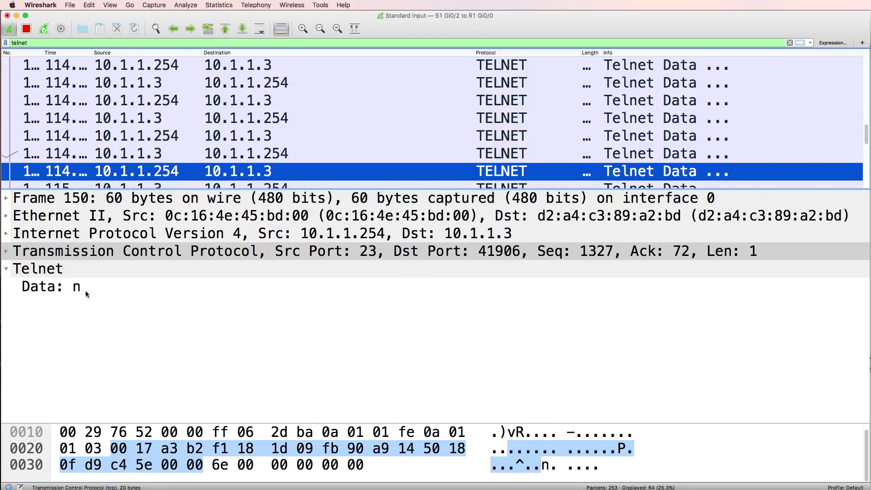
pyautogui.press('Down')
pyautogui.press('Down')
pyautogui.press('Down')
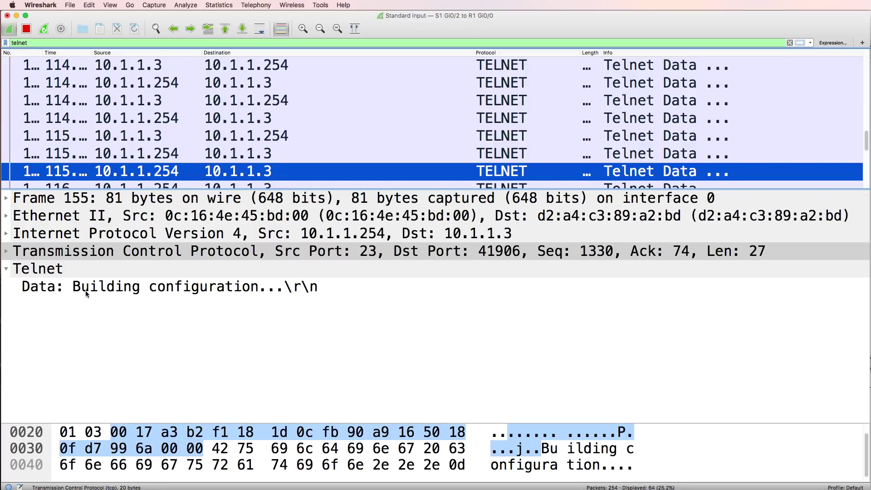
pyautogui.press('Down')
pyautogui.scroll(-2, 252, 333)
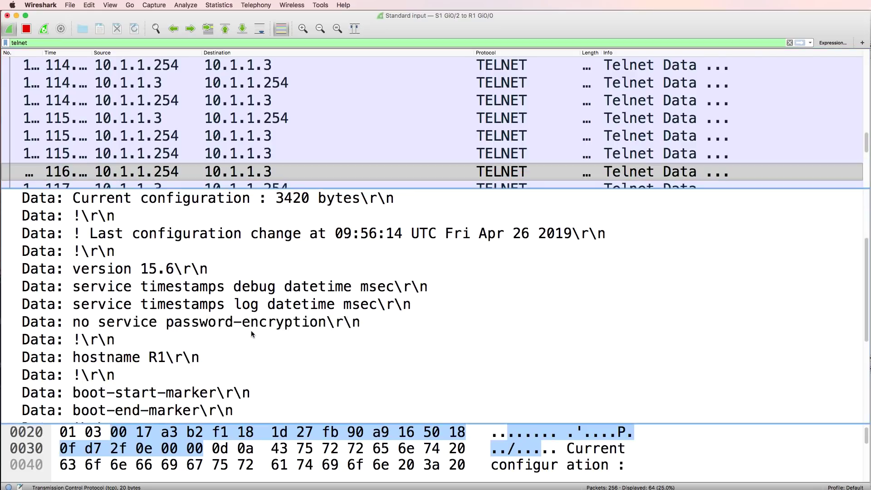
pyautogui.scroll(-3, 251, 331)
pyautogui.scroll(3, 251, 334)
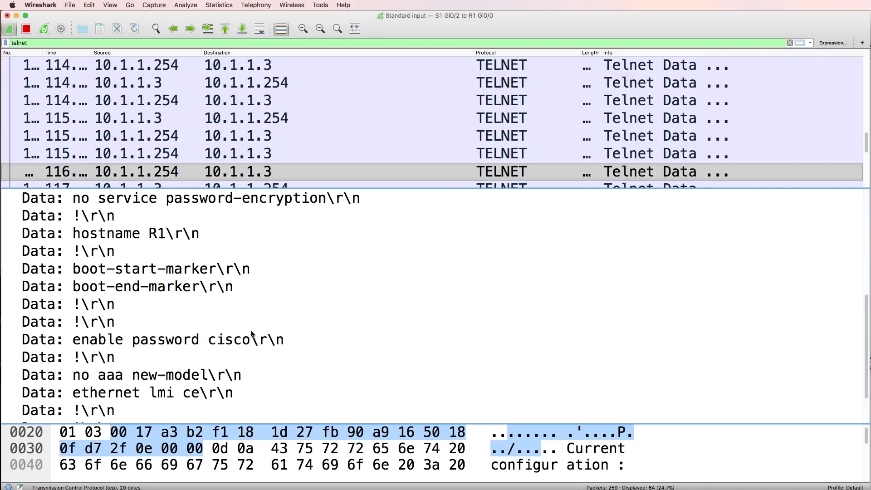
pyautogui.click(267, 175)
pyautogui.press('Down')
pyautogui.press('Down')
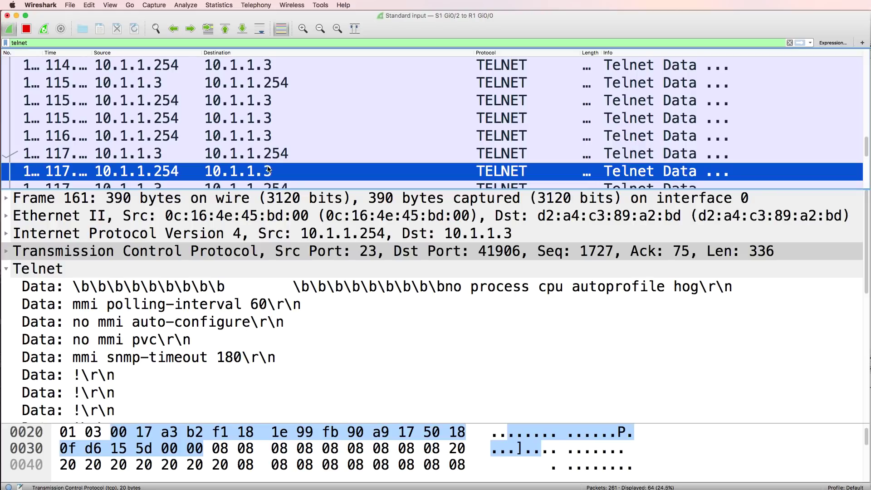
pyautogui.scroll(10, 258, 86)
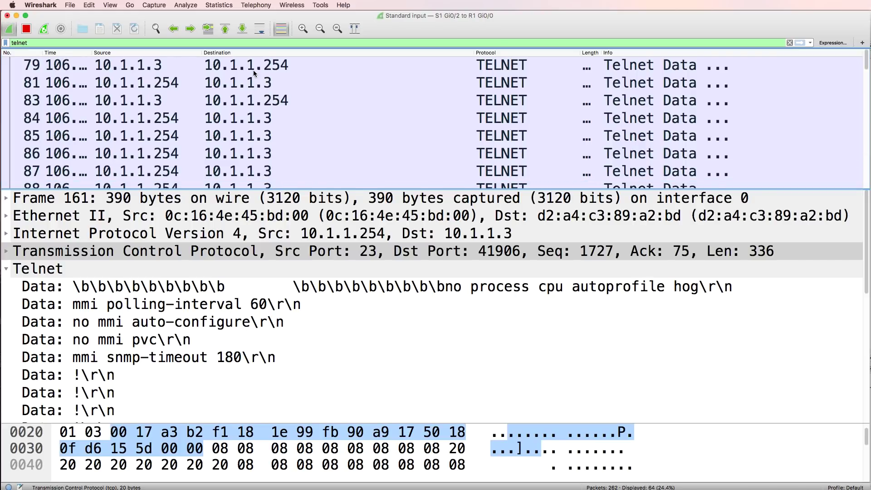
pyautogui.click(253, 71)
# - Follow the TCP stream of Telnet packet 79 to view the whole session
pyautogui.rightClick(257, 66)
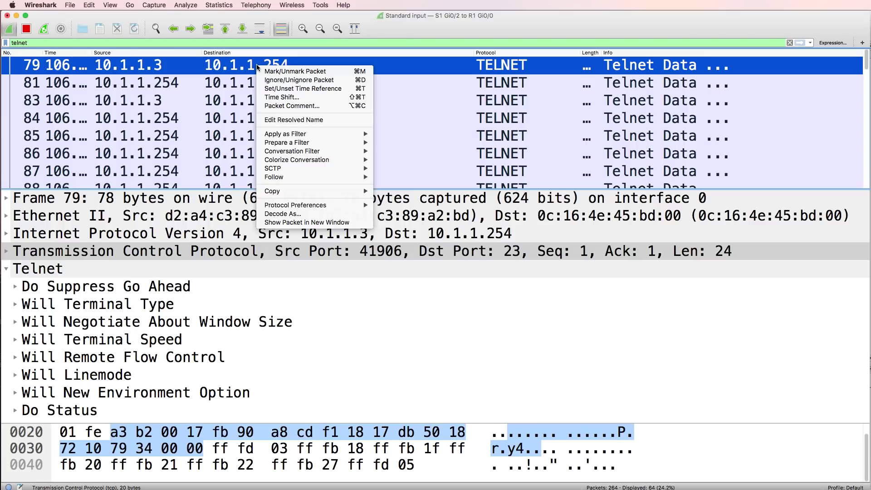
pyautogui.moveTo(338, 177)
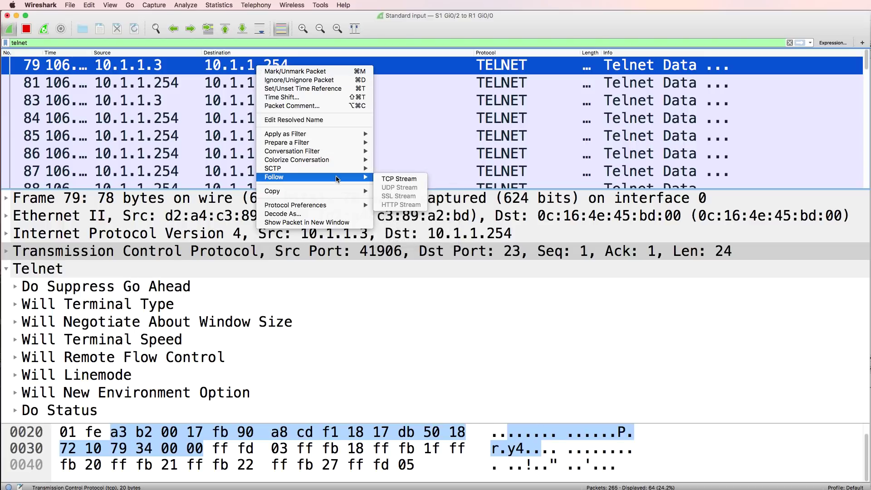
pyautogui.click(388, 179)
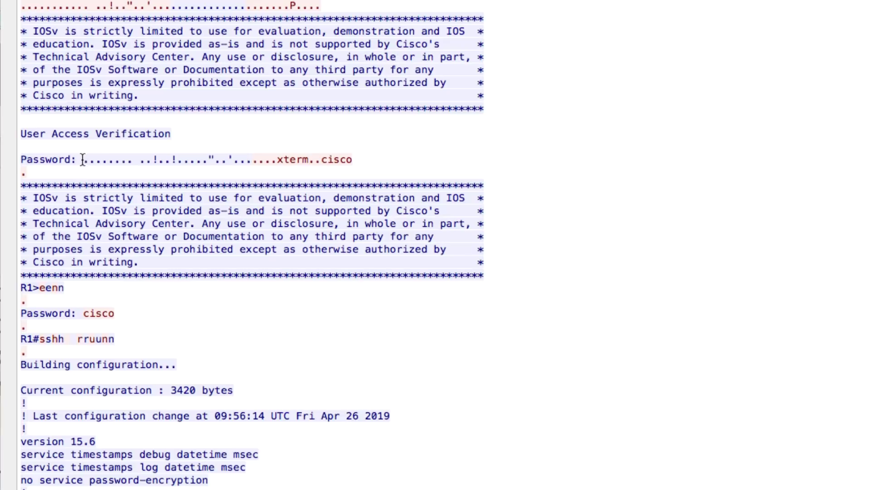
# - Highlight the cleartext login password and the enable password in the followed stream
pyautogui.moveTo(83, 160); pyautogui.dragTo(20, 159)
pyautogui.moveTo(322, 159); pyautogui.dragTo(380, 165)
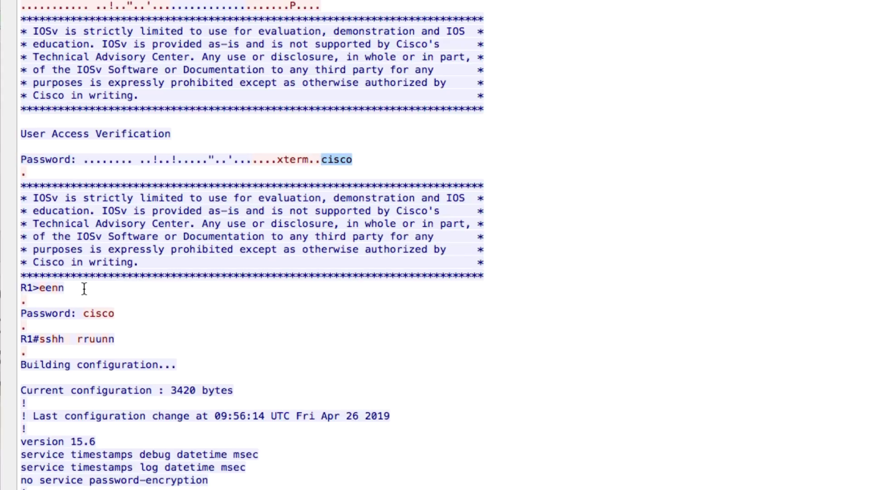
pyautogui.moveTo(65, 288); pyautogui.dragTo(10, 277)
pyautogui.moveTo(84, 313); pyautogui.dragTo(140, 312)
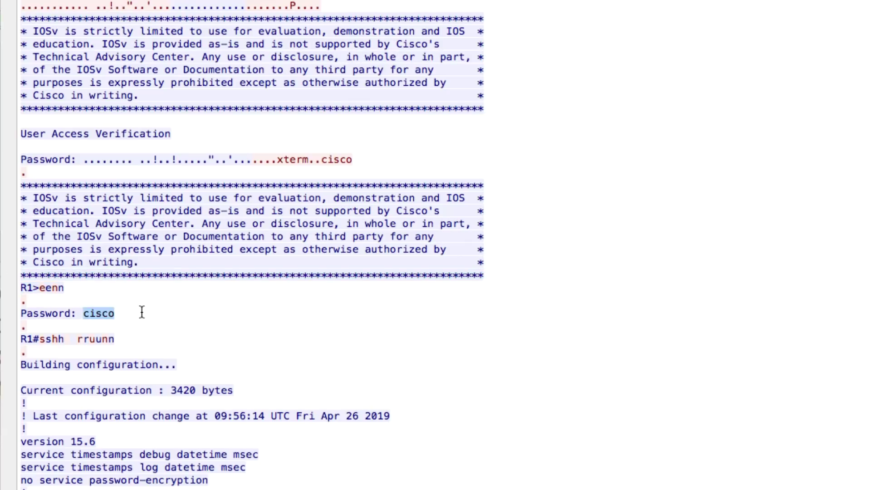
pyautogui.click(183, 310)
# - Highlight the doubled show run command after the R1# prompt
pyautogui.moveTo(41, 338); pyautogui.dragTo(128, 338)
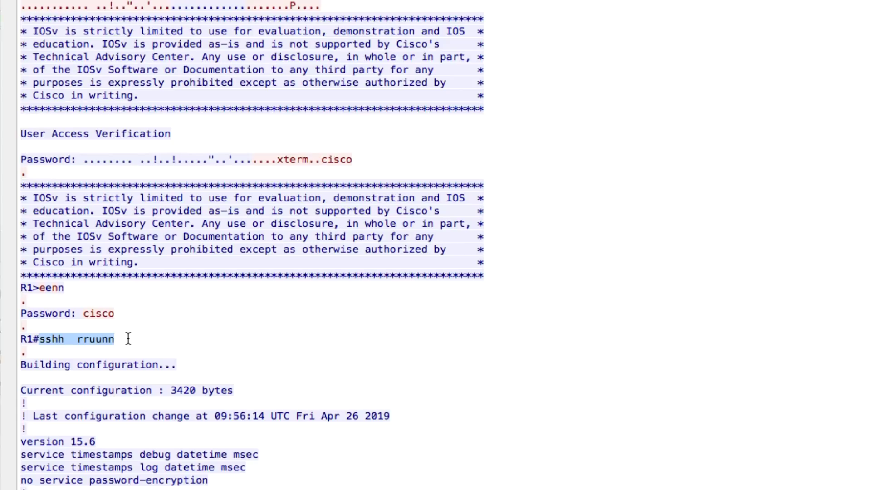
pyautogui.click(86, 346)
pyautogui.moveTo(38, 338); pyautogui.dragTo(58, 339)
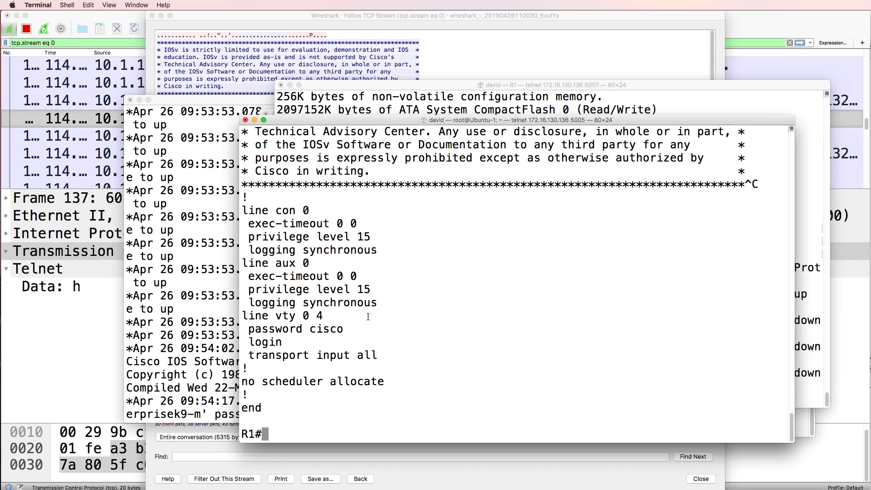
# - Return to the R1 telnet Terminal window and start typing 'sh' at the R1# prompt
pyautogui.click(160, 335)
pyautogui.click(678, 219)
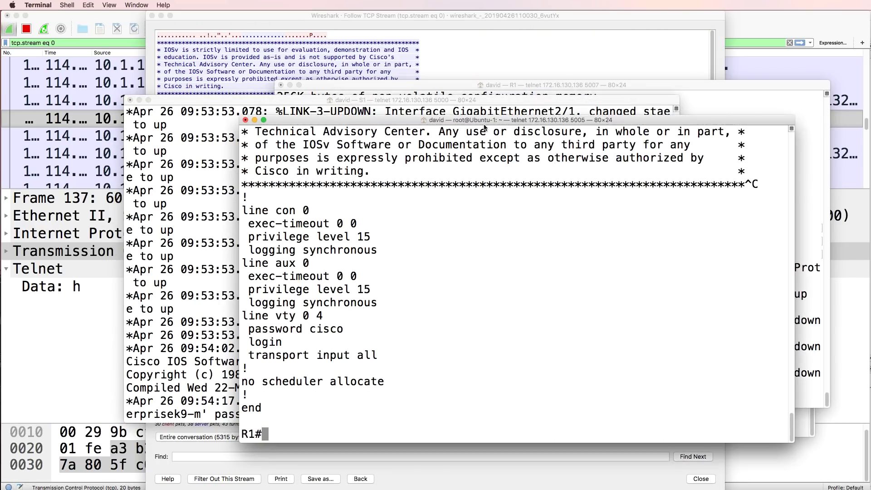
pyautogui.click(484, 31)
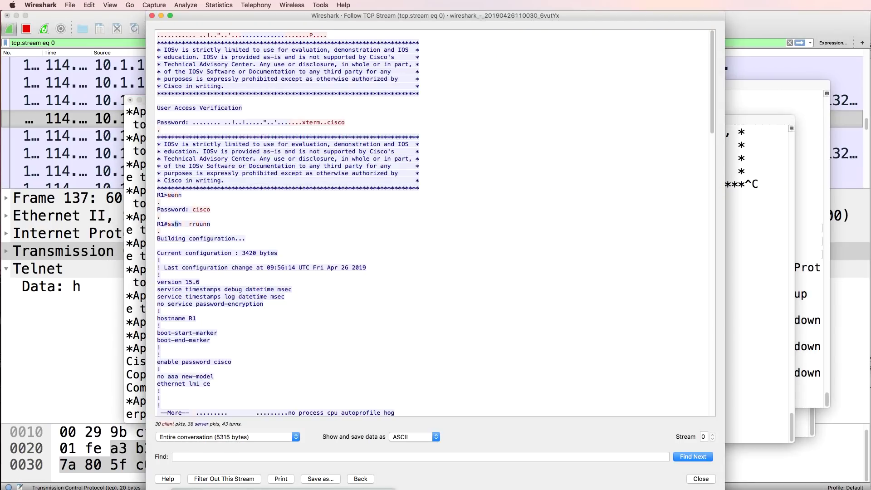
pyautogui.press('super+Tab')
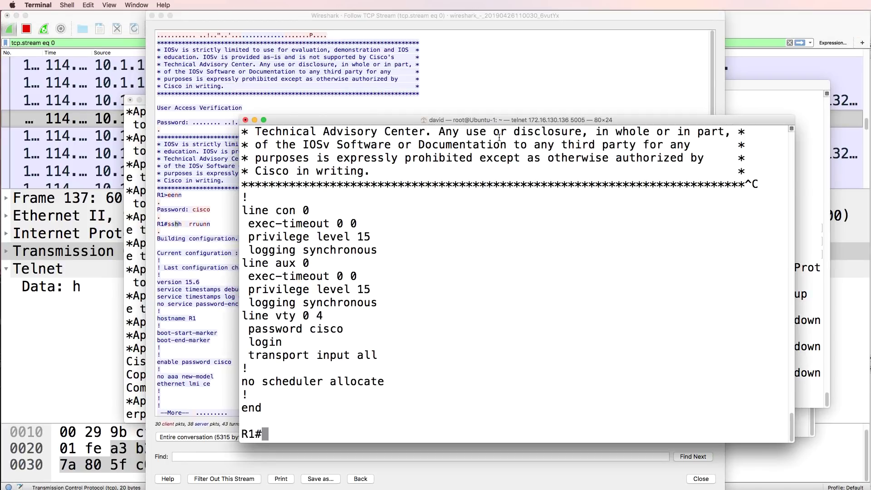
pyautogui.write('sh')
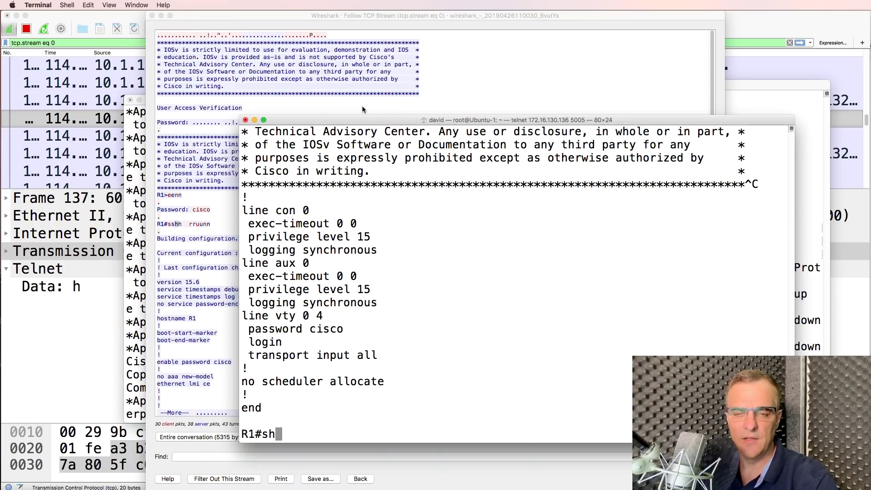
# - In the Follow TCP Stream window, select the Password line and scroll down to R1's final prompt
pyautogui.click(362, 105)
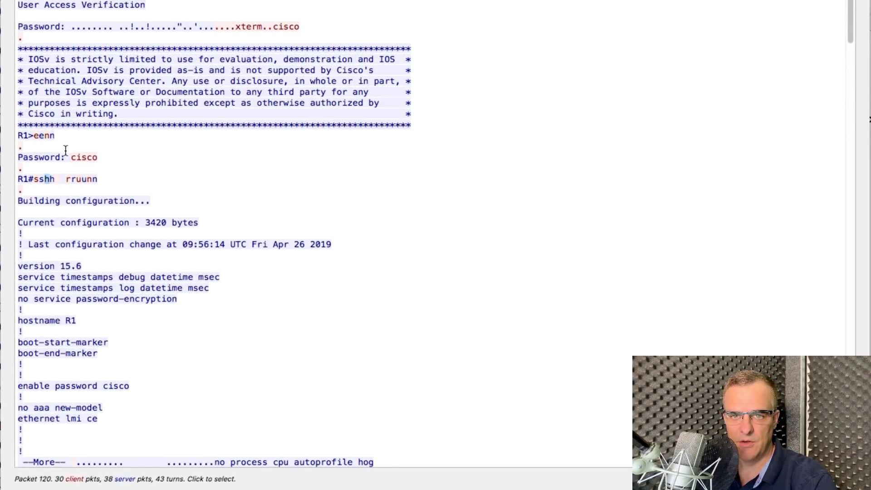
pyautogui.click(65, 156)
pyautogui.scroll(-3, 189, 208)
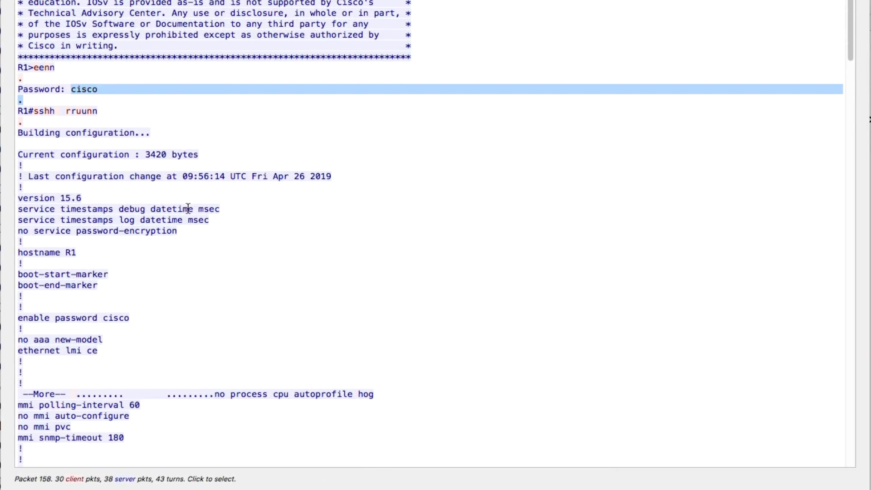
pyautogui.scroll(-10, 105, 121)
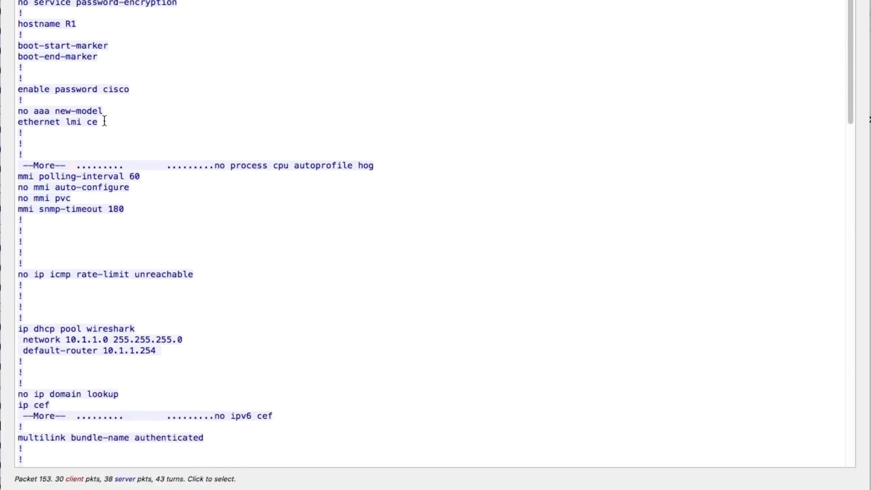
pyautogui.scroll(-15, 105, 120)
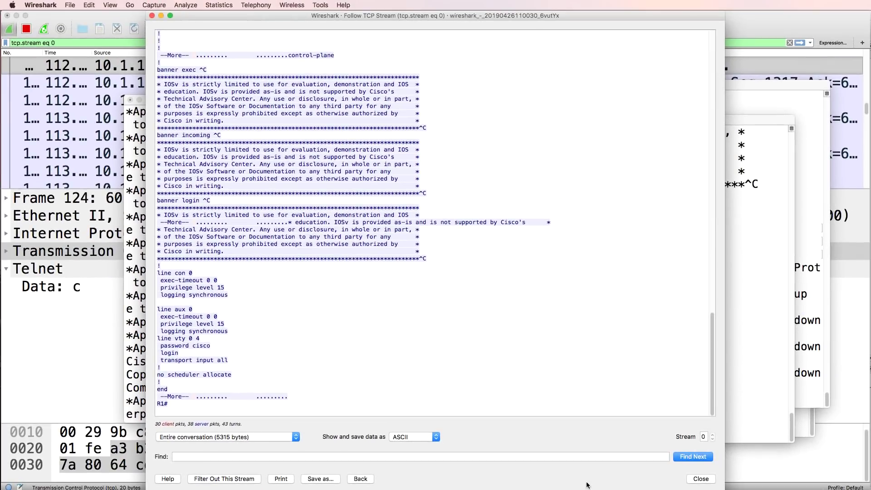
# - Close the followed stream and log out of R1's telnet session with 'exit'
pyautogui.click(693, 479)
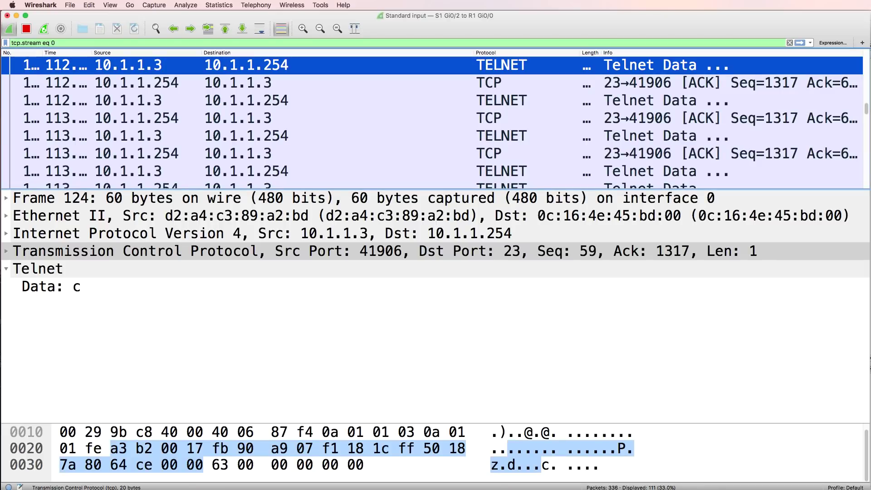
pyautogui.press('super+Tab')
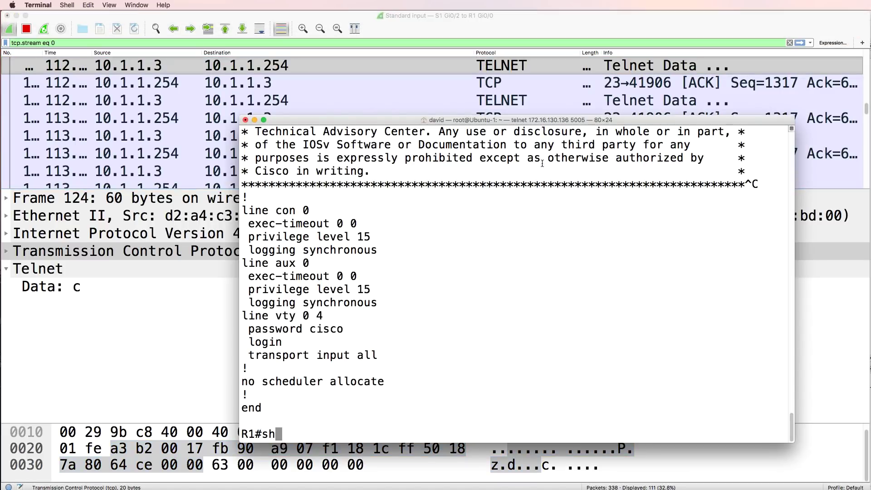
pyautogui.write('exit')
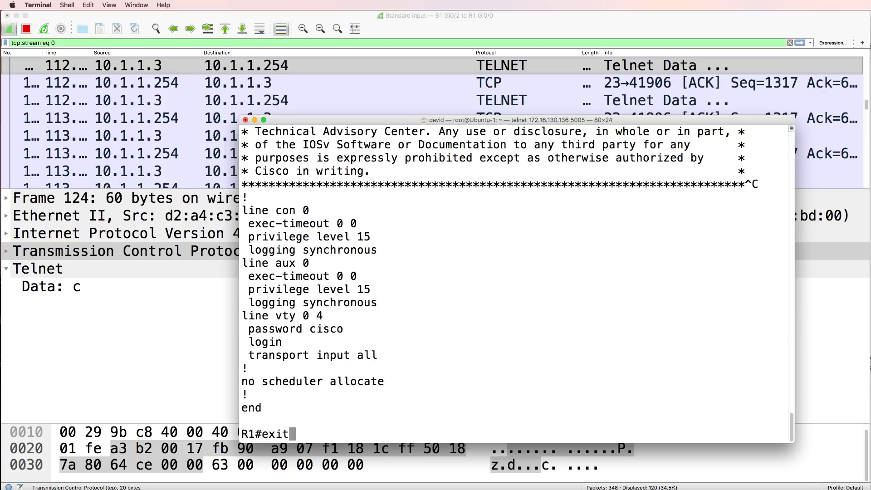
pyautogui.press('Return')
# - In Wireshark, follow the TCP stream again from the first Telnet packet
pyautogui.press('super+Tab')
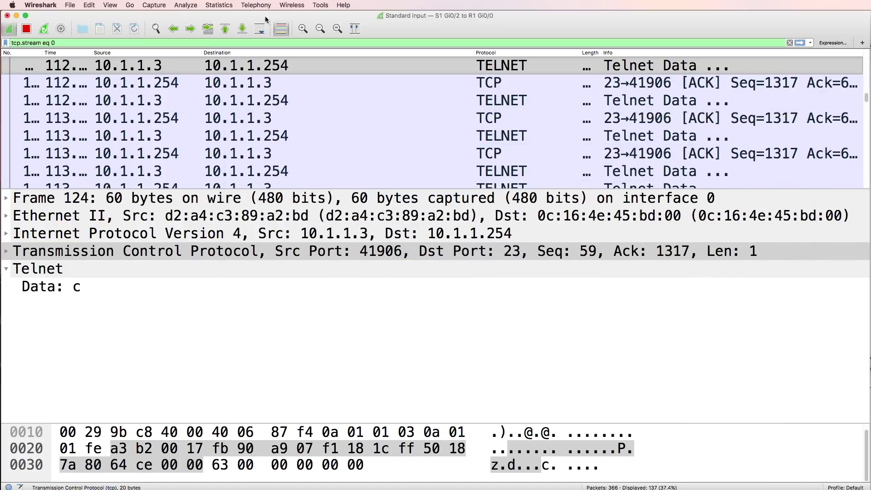
pyautogui.rightClick(290, 70)
pyautogui.moveTo(350, 175)
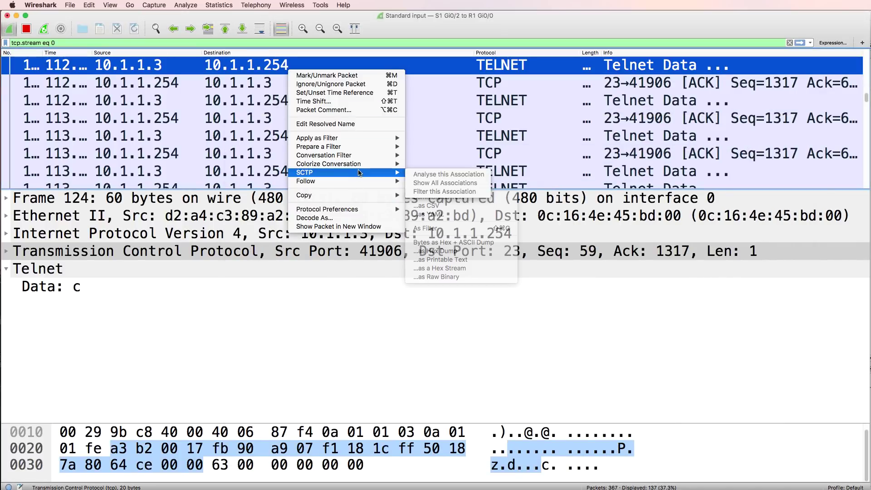
pyautogui.moveTo(376, 182)
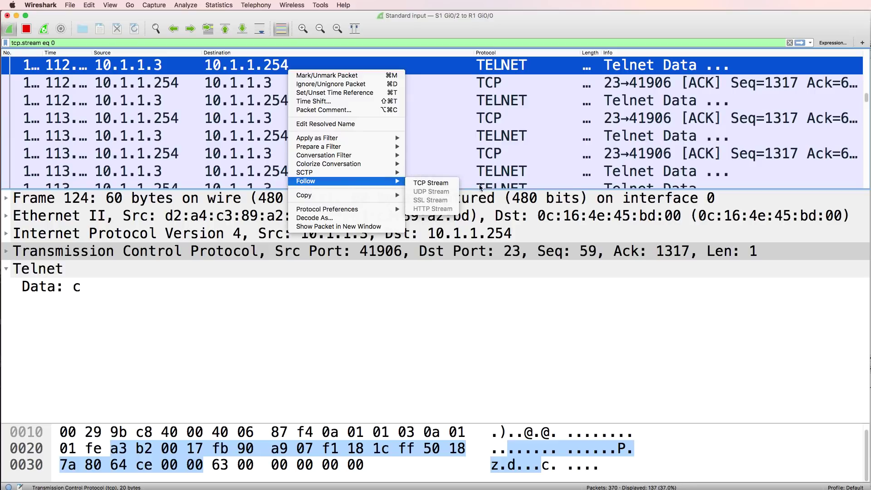
pyautogui.click(430, 183)
# - Scroll through the re-followed stream, highlight the echoed exit command, then close it
pyautogui.scroll(-20, 413, 209)
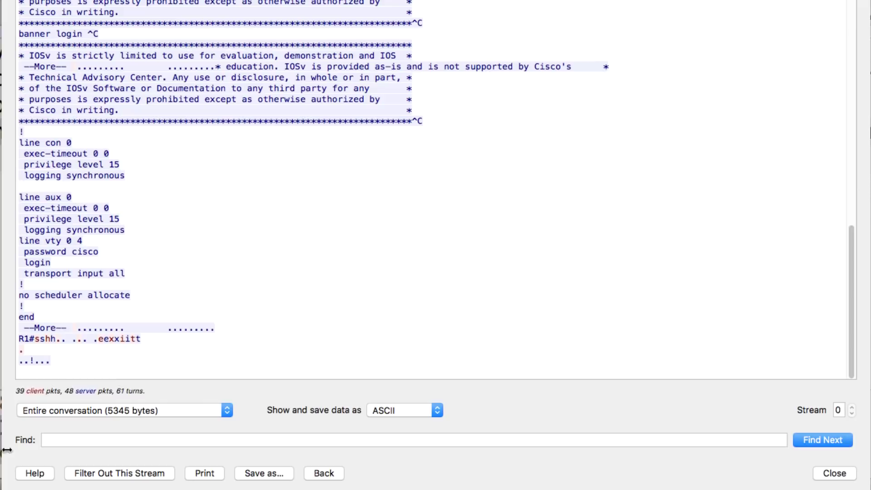
pyautogui.moveTo(32, 339); pyautogui.dragTo(150, 341)
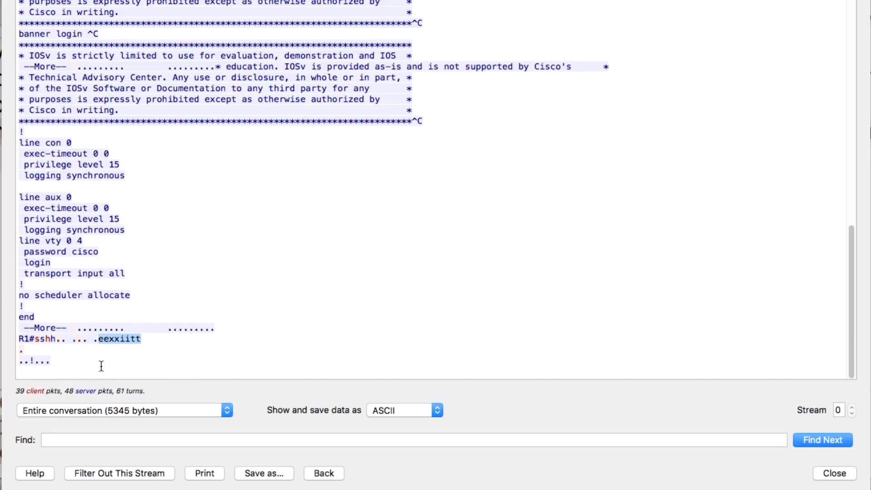
pyautogui.scroll(10, 599, 171)
pyautogui.scroll(15, 853, 142)
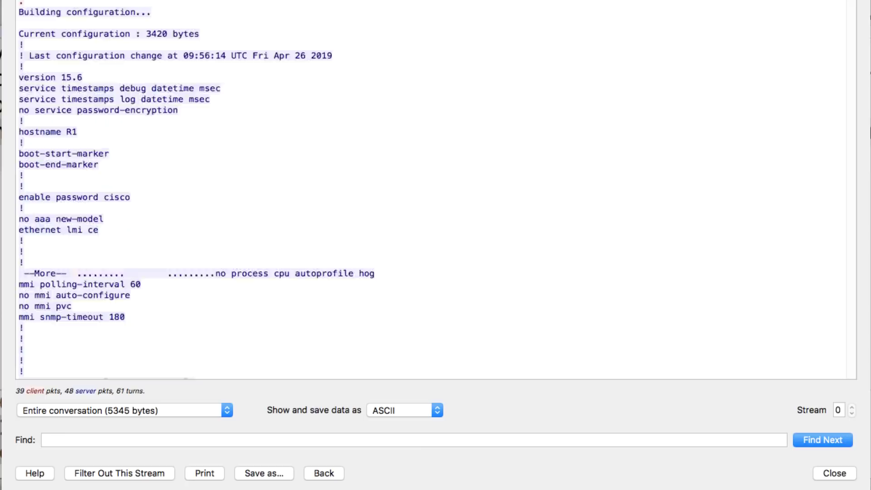
pyautogui.scroll(-3, 853, 142)
pyautogui.scroll(-15, 436, 190)
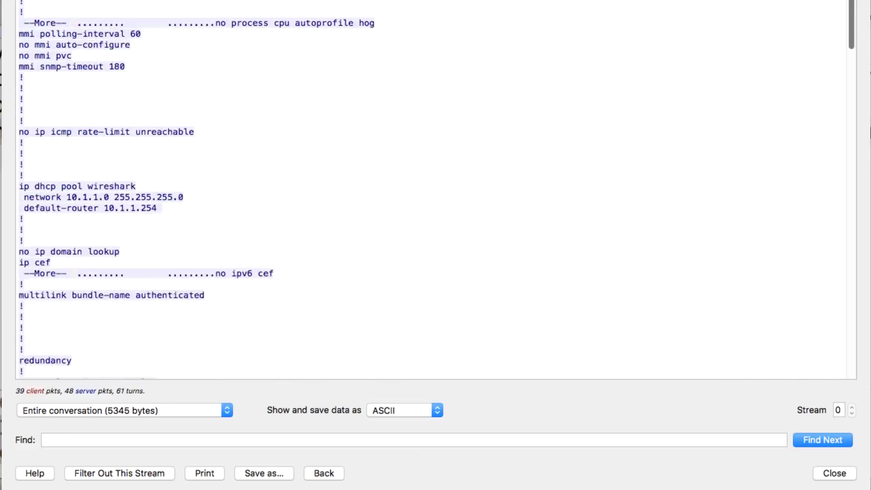
pyautogui.scroll(-10, 435, 190)
pyautogui.scroll(15, 436, 189)
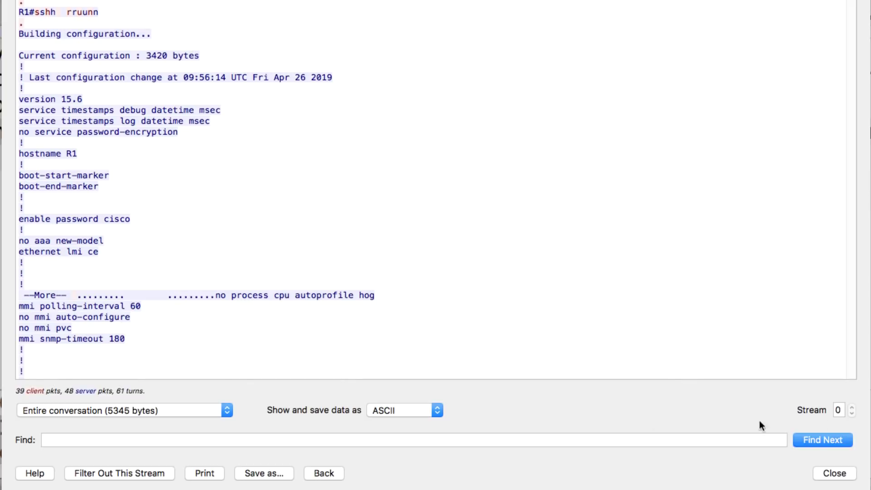
pyautogui.click(832, 475)
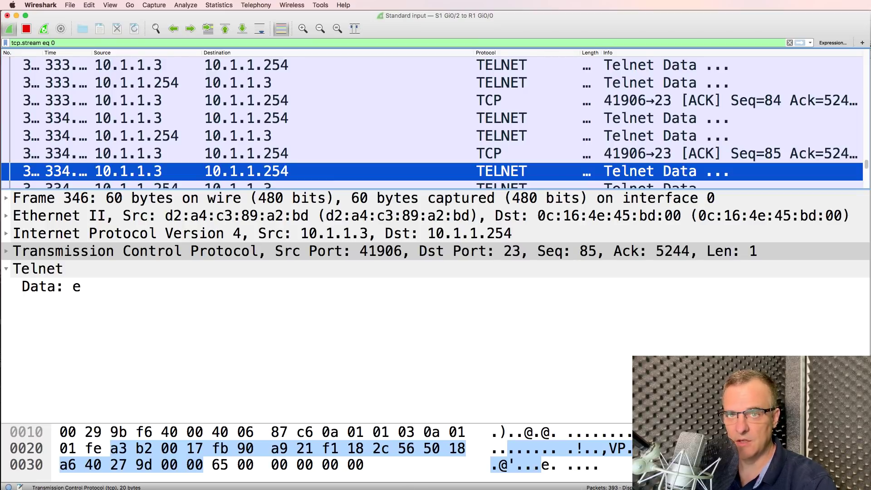
# - In GNS3, stop the packet capture on the S1–R1 link
pyautogui.press('super+Tab')
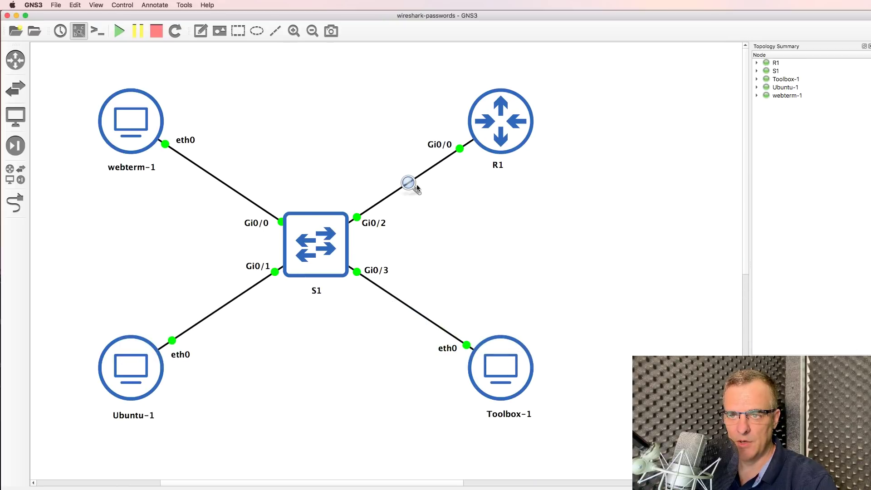
pyautogui.rightClick(410, 184)
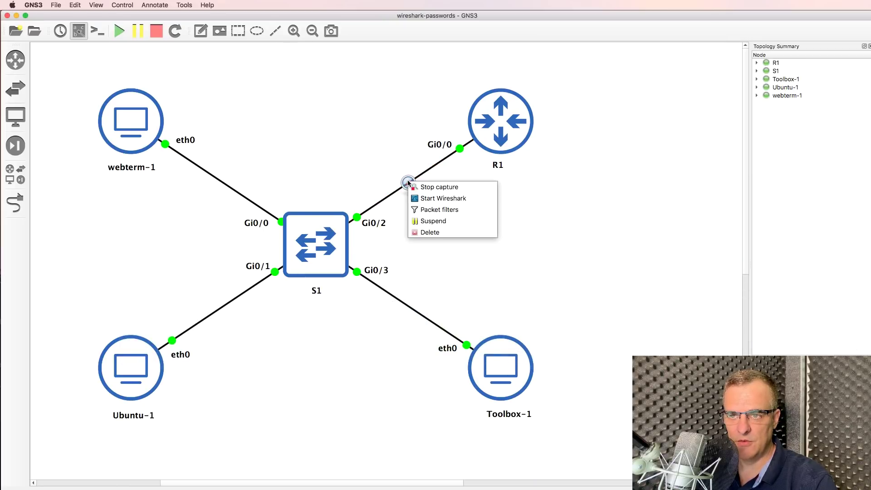
pyautogui.click(413, 184)
pyautogui.press('super+Tab')
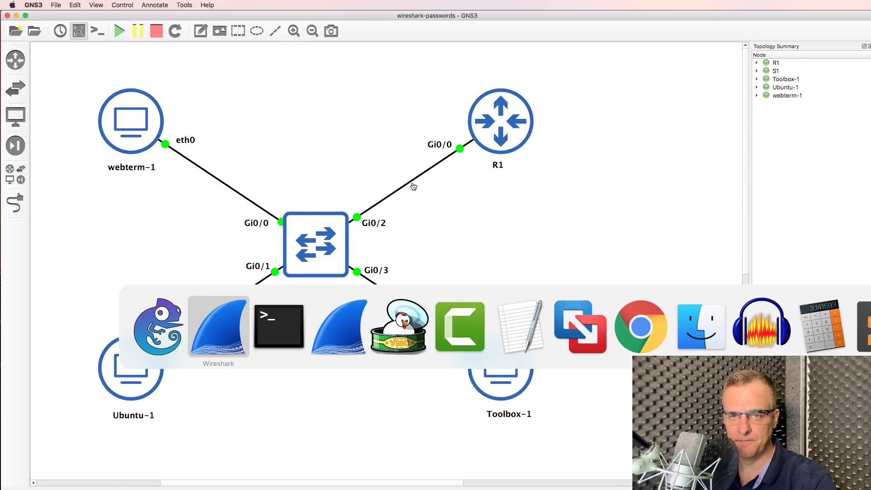
# - Save the Telnet capture to the Desktop under a file name starting 'teln'
pyautogui.click(70, 5)
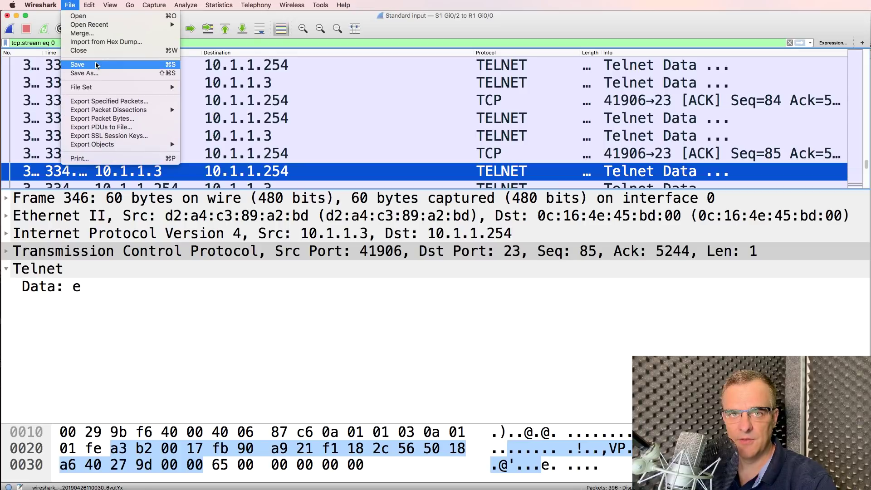
pyautogui.click(91, 68)
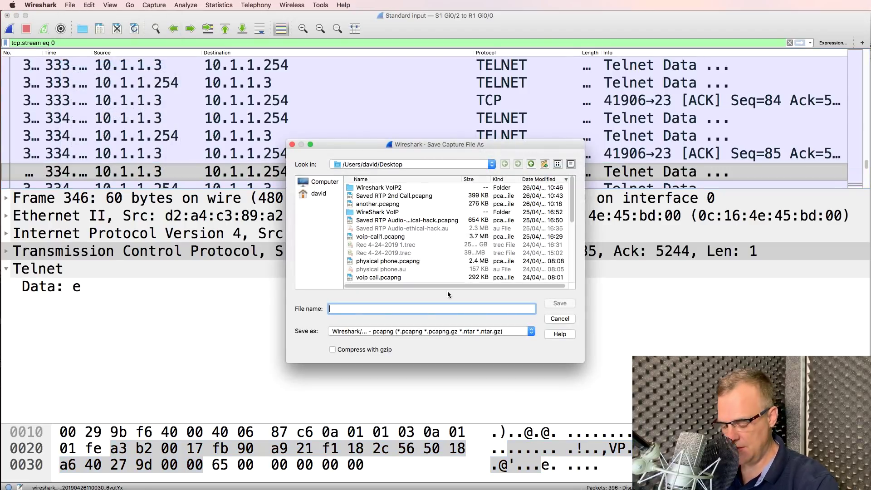
pyautogui.write('telnet')
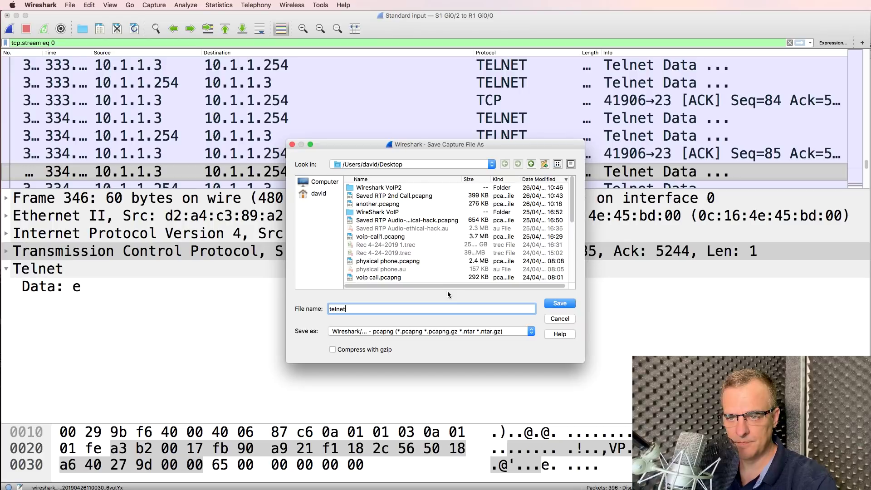
pyautogui.press('Return')
pyautogui.press('super+Tab')
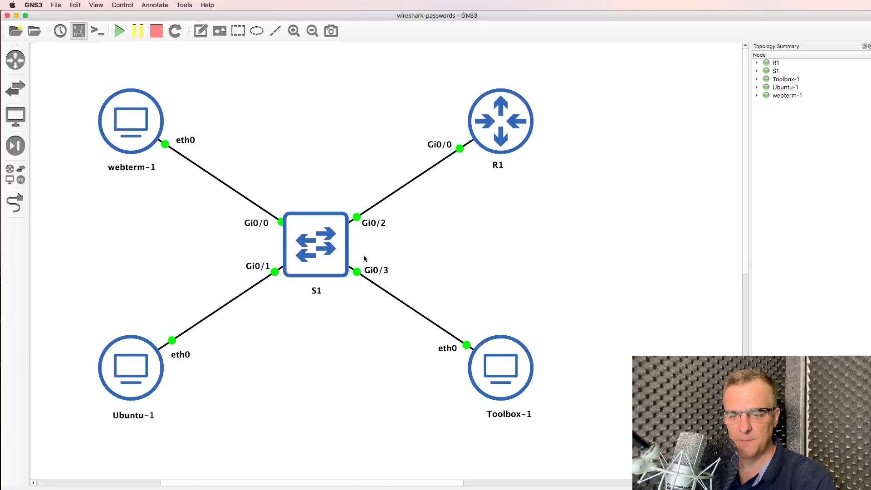